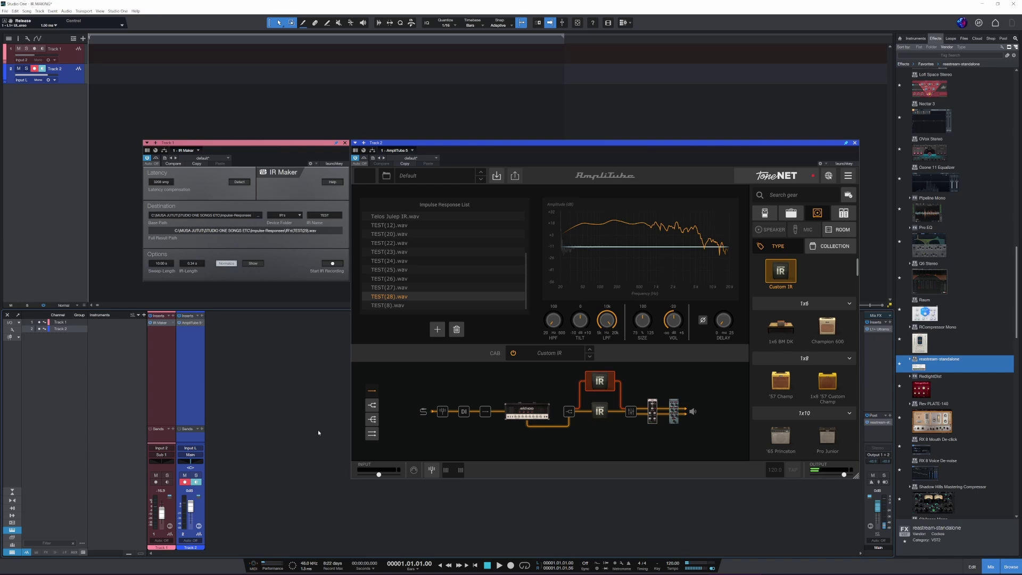
Compare cab IRs TEST(26) and TEST(28) and the SLD 100 amp, then bypass the rack delay and reverb.
{"action": "left_click", "coordinate": [606, 407]}
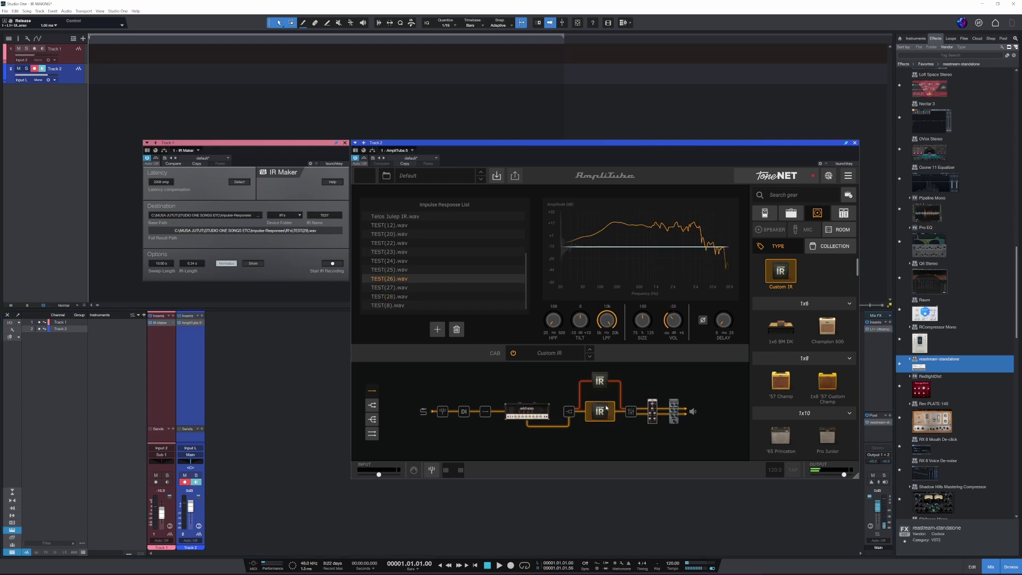
{"action": "left_click", "coordinate": [602, 383]}
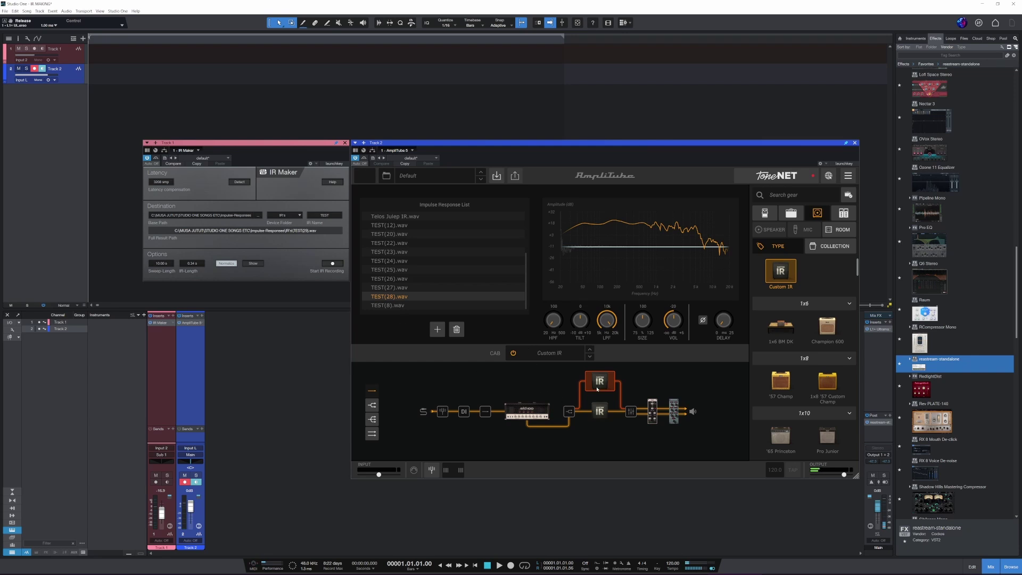
{"action": "left_click", "coordinate": [650, 410]}
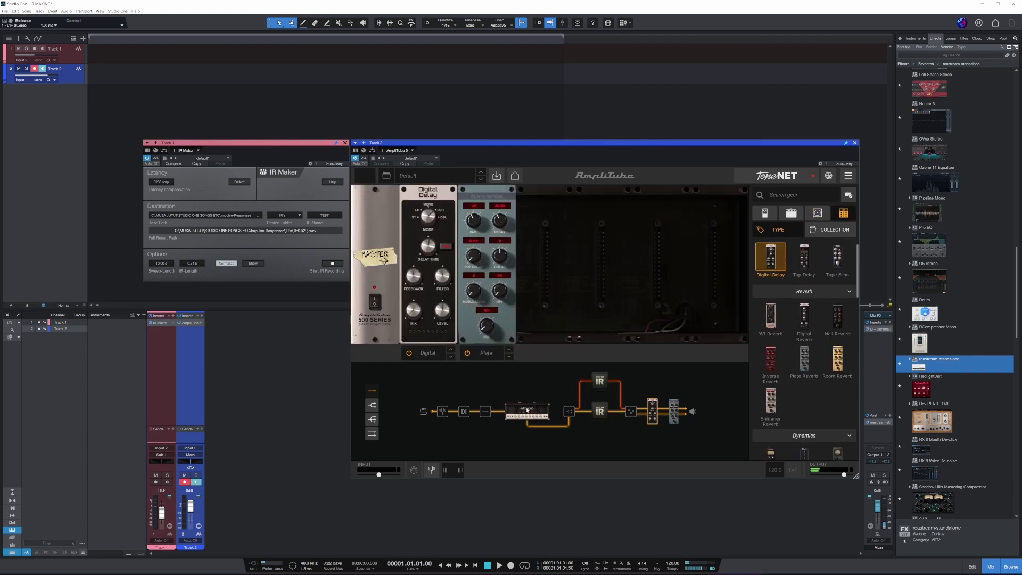
{"action": "left_click", "coordinate": [527, 409]}
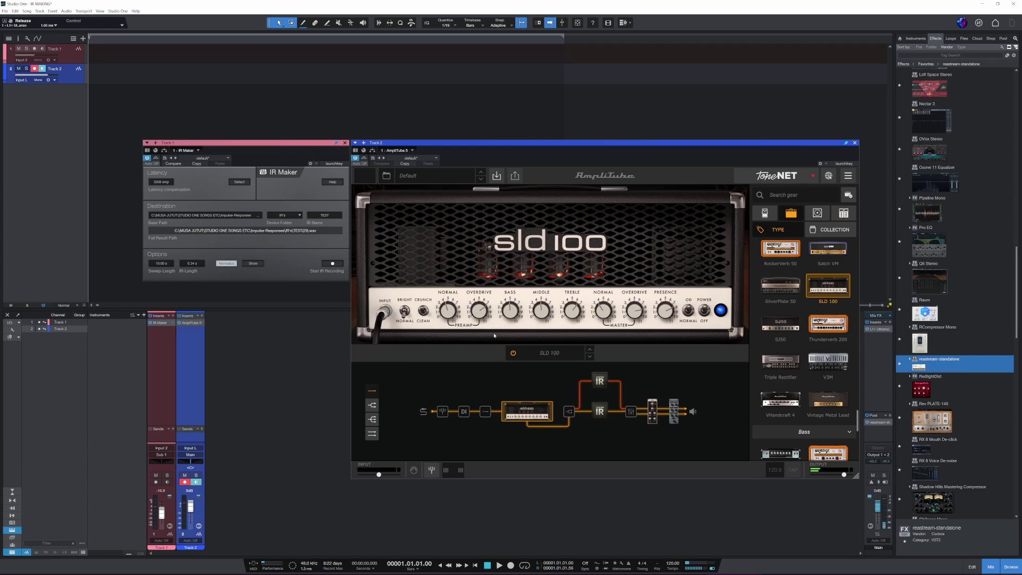
{"action": "left_click", "coordinate": [651, 415]}
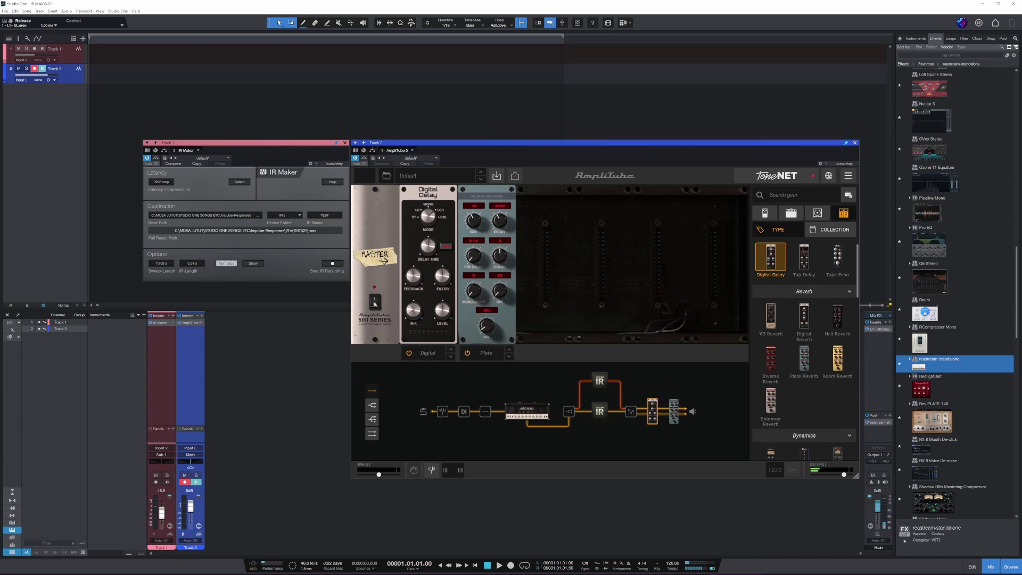
{"action": "left_click", "coordinate": [374, 302]}
Select AmpliTube's top IR block to show the Custom IR cab panel and its IR list.
{"action": "left_click", "coordinate": [599, 380]}
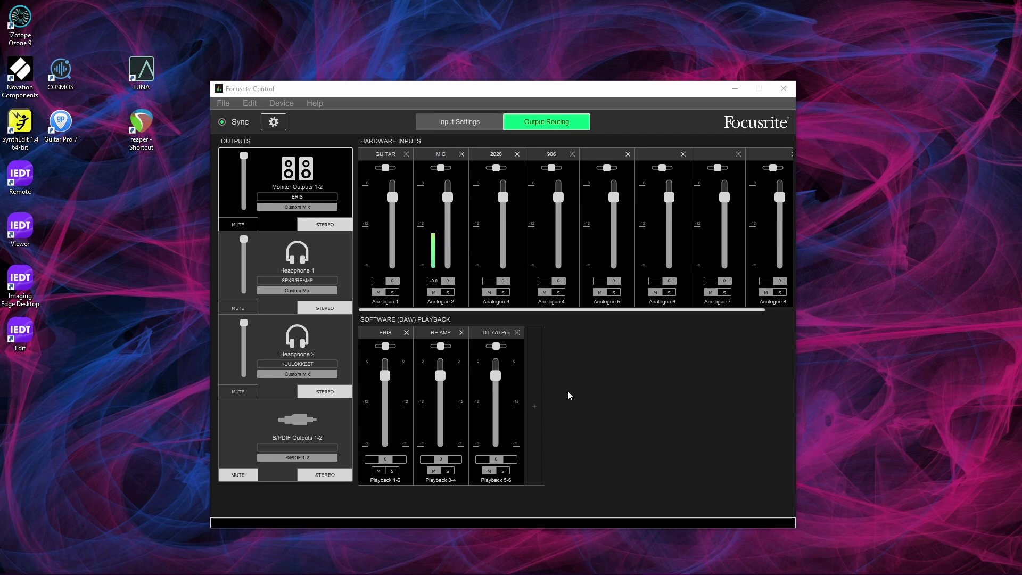
Show the Headphone 1 output's mix in Focusrite Control's Outputs column.
{"action": "left_click", "coordinate": [335, 248]}
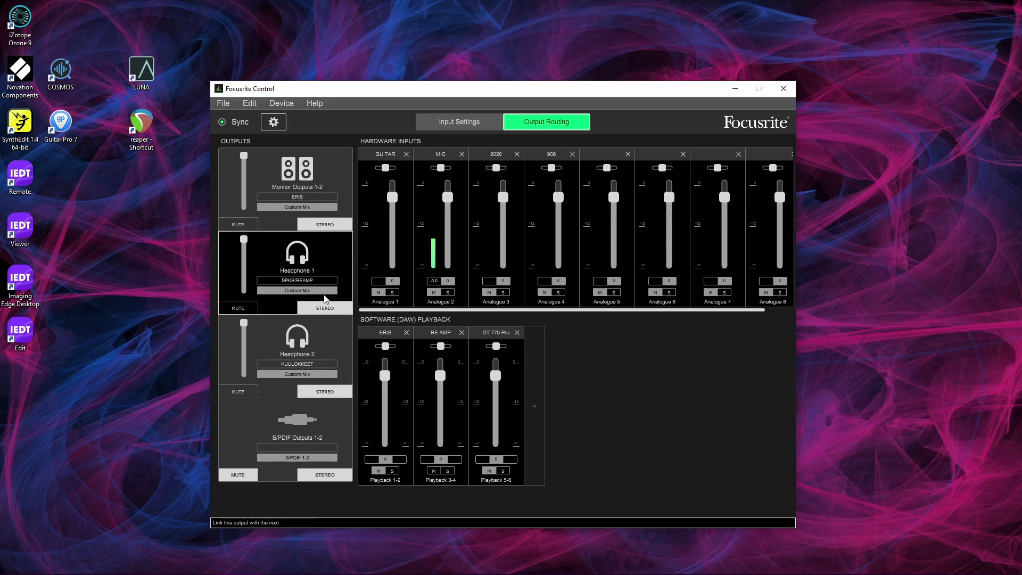
Inspect the Headphone 2 mix, then switch back to the Headphone 1 mix.
{"action": "left_click", "coordinate": [339, 342]}
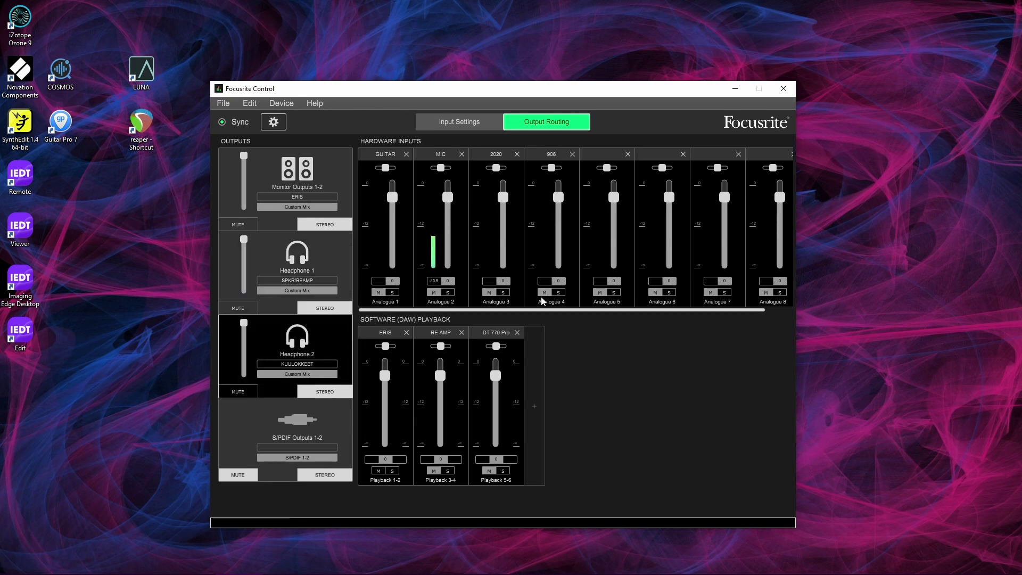
{"action": "left_click", "coordinate": [334, 255]}
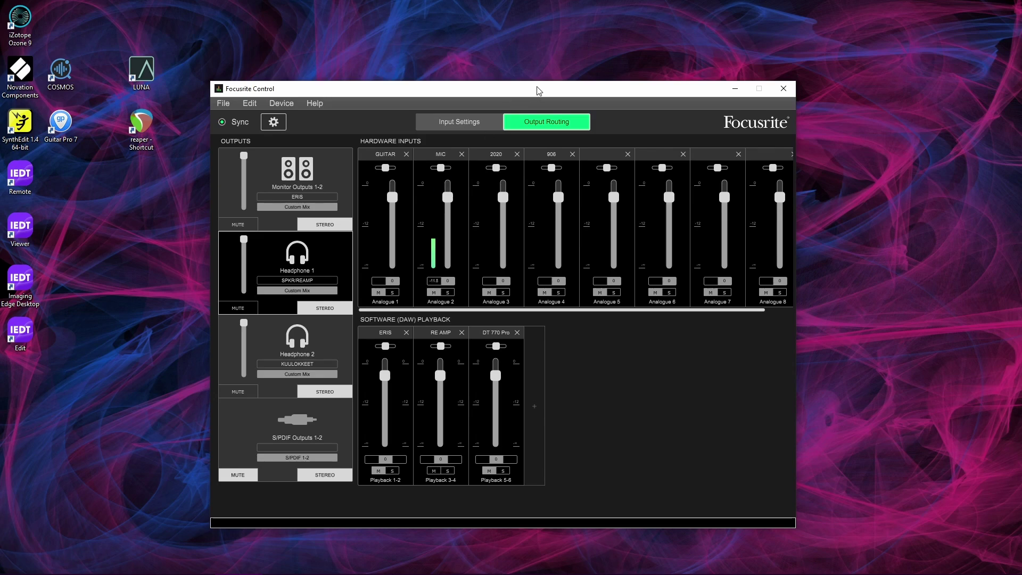
Minimise Focusrite Control, return to Studio One and make the mixer area taller.
{"action": "left_click", "coordinate": [735, 88]}
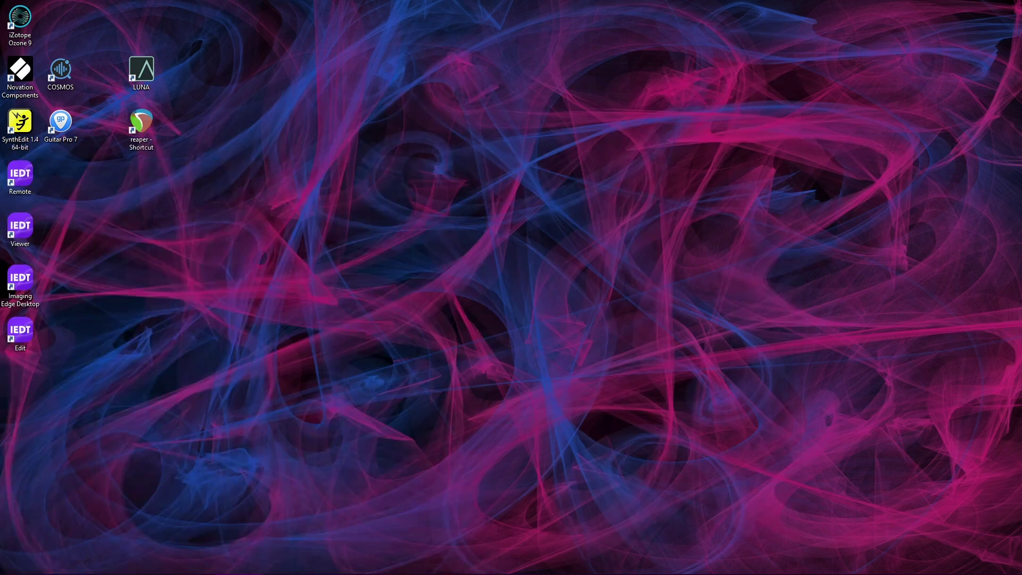
{"action": "left_click", "coordinate": [899, 569]}
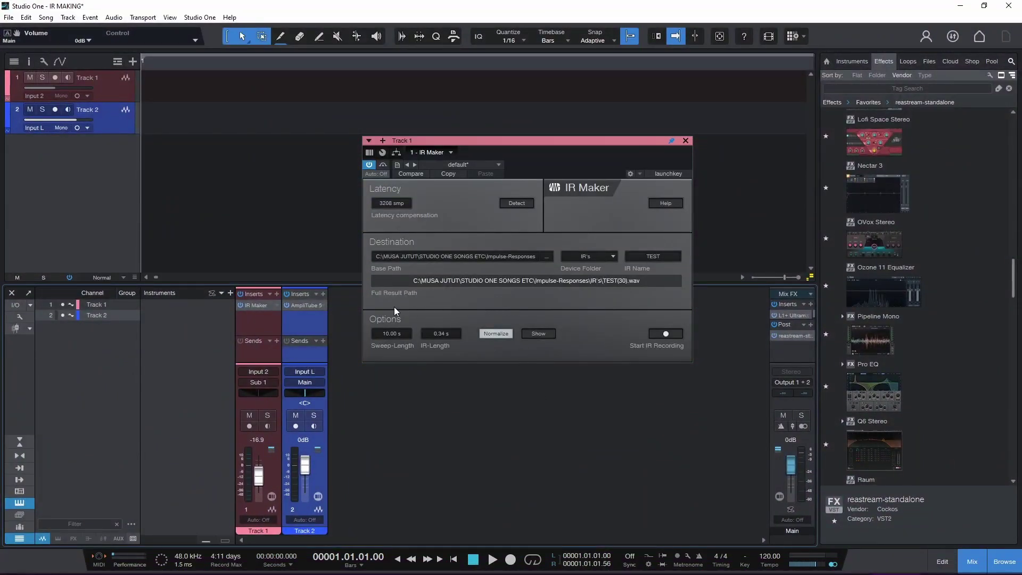
{"action": "left_click_drag", "start_coordinate": [314, 284], "coordinate": [315, 250]}
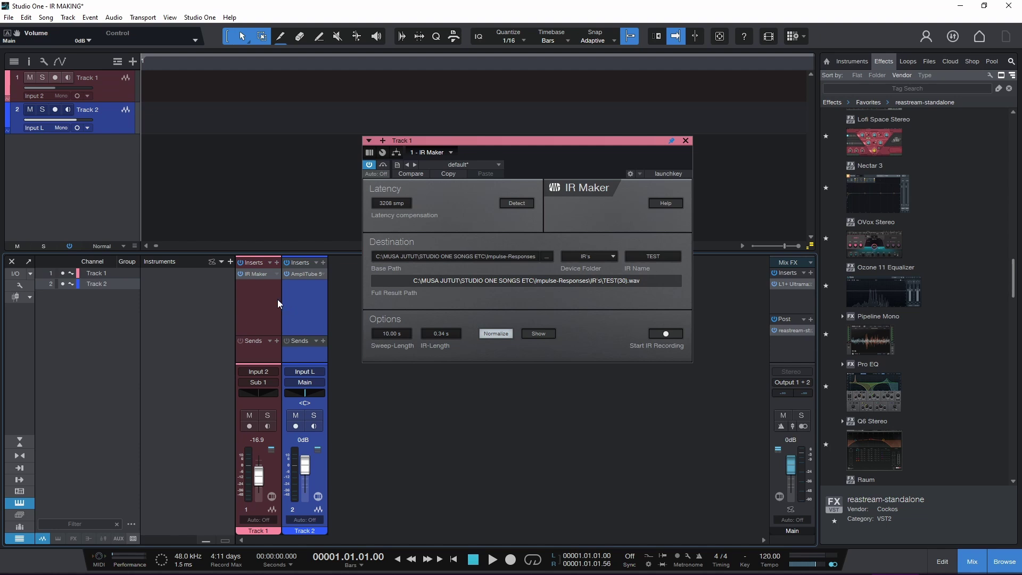
Open and close AmpliTube 5 on Track 2, then move IR Maker down over the mixer.
{"action": "mouse_move", "coordinate": [538, 140]}
{"action": "left_mouse_down"}
{"action": "mouse_move", "coordinate": [497, 131]}
{"action": "mouse_move", "coordinate": [530, 128]}
{"action": "left_mouse_up"}
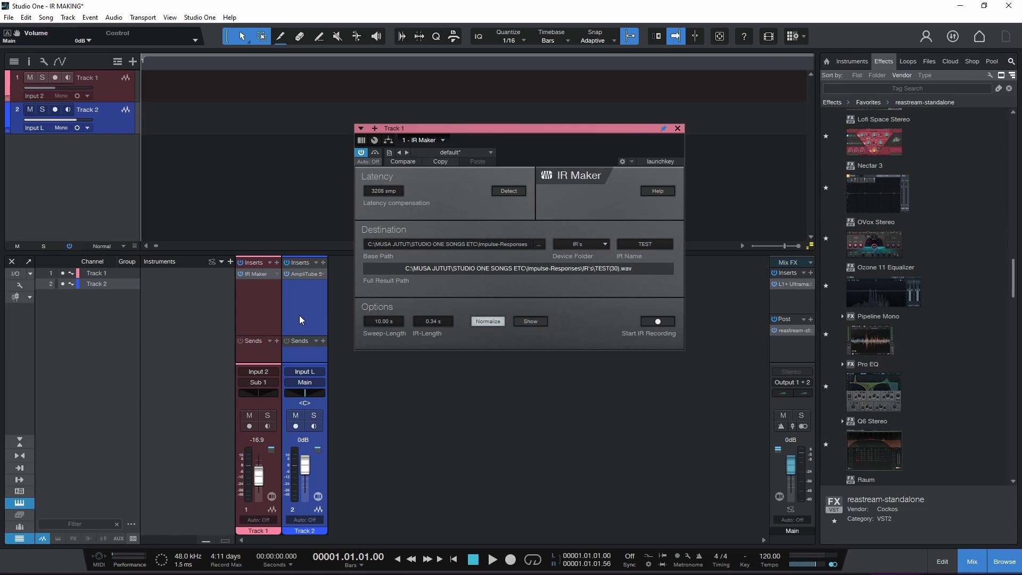
{"action": "left_click", "coordinate": [303, 274]}
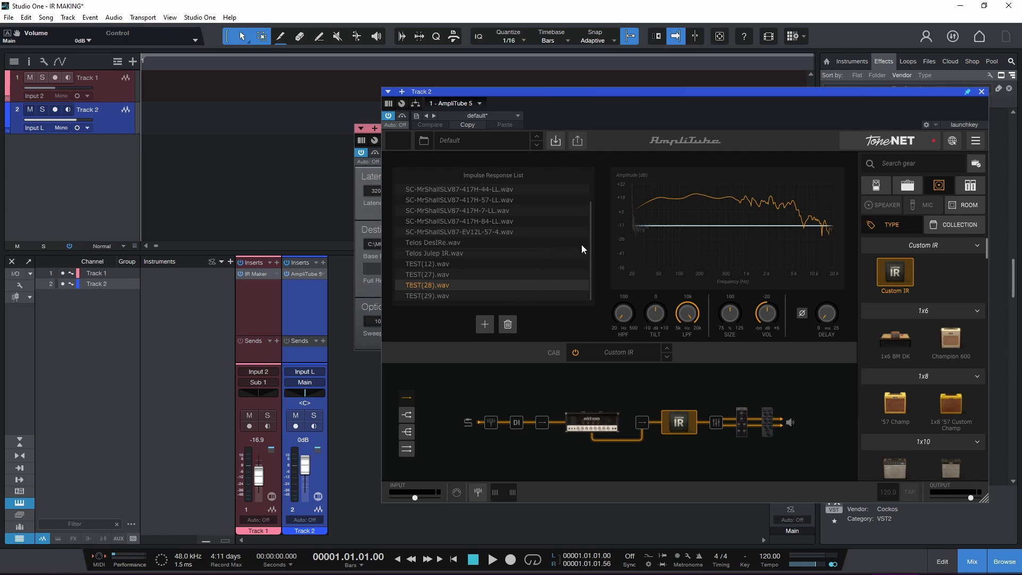
{"action": "left_click", "coordinate": [981, 92]}
{"action": "left_click_drag", "start_coordinate": [539, 130], "coordinate": [520, 263]}
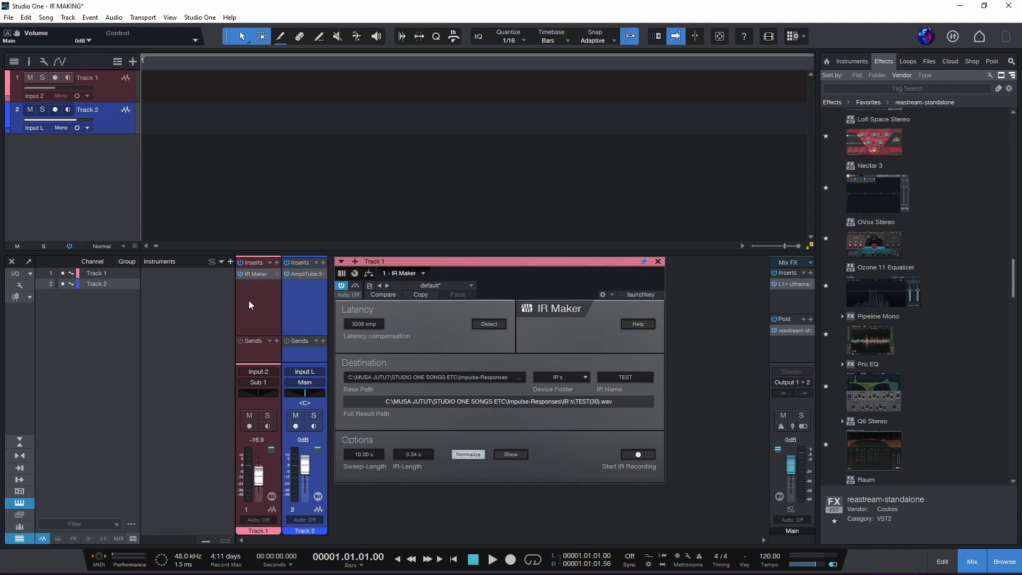
Keep Track 1 on Input 1 with output to Main, and make its track lane taller.
{"action": "left_click", "coordinate": [43, 96]}
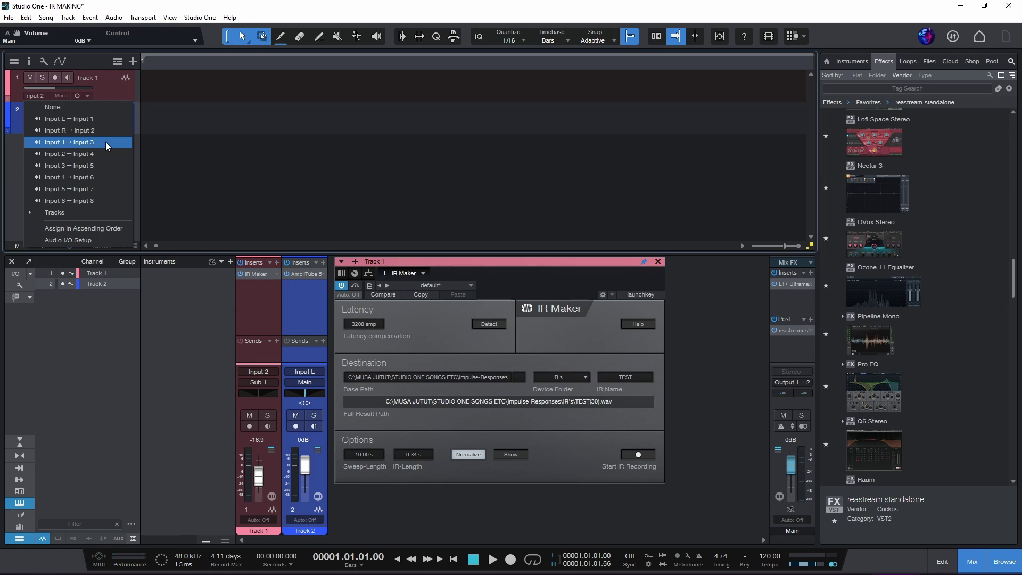
{"action": "left_click", "coordinate": [141, 150]}
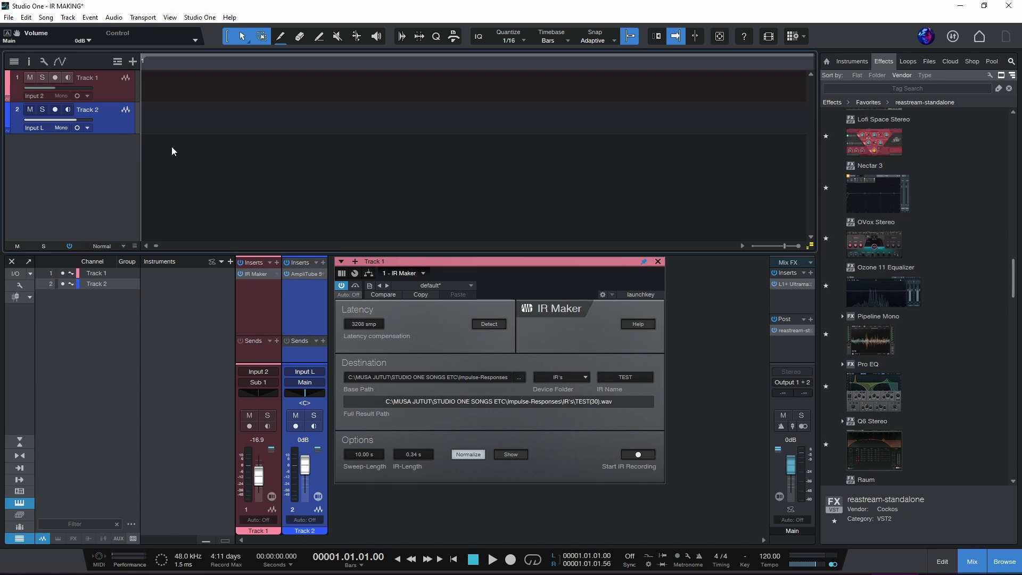
{"action": "left_click_drag", "start_coordinate": [101, 102], "coordinate": [98, 136]}
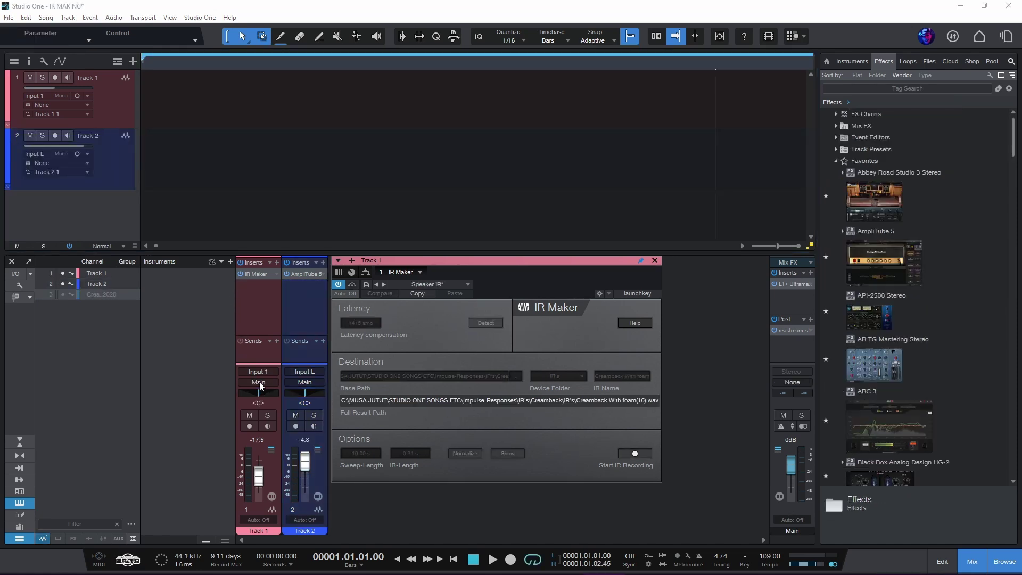
{"action": "left_click", "coordinate": [259, 382]}
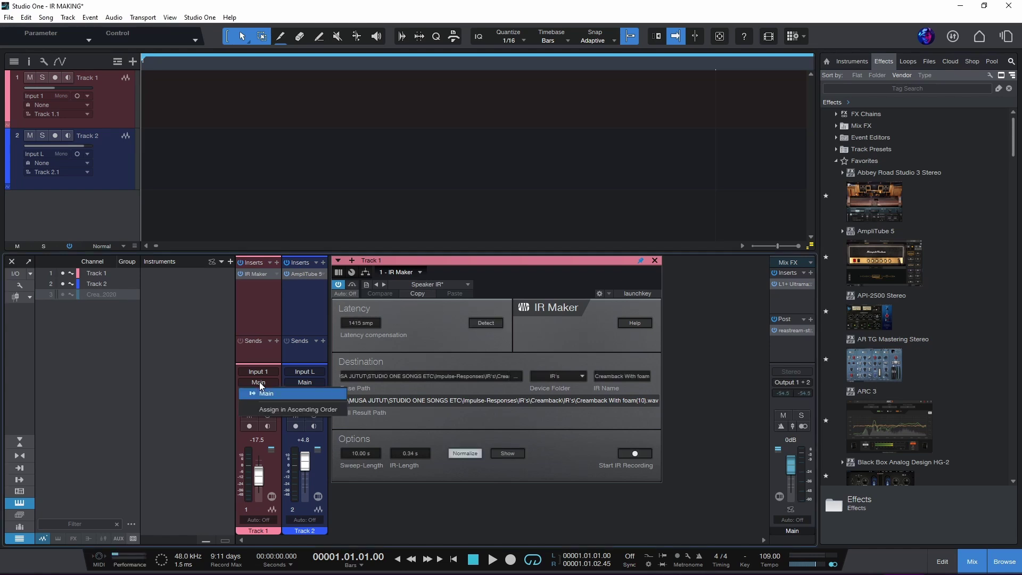
{"action": "left_click", "coordinate": [257, 354]}
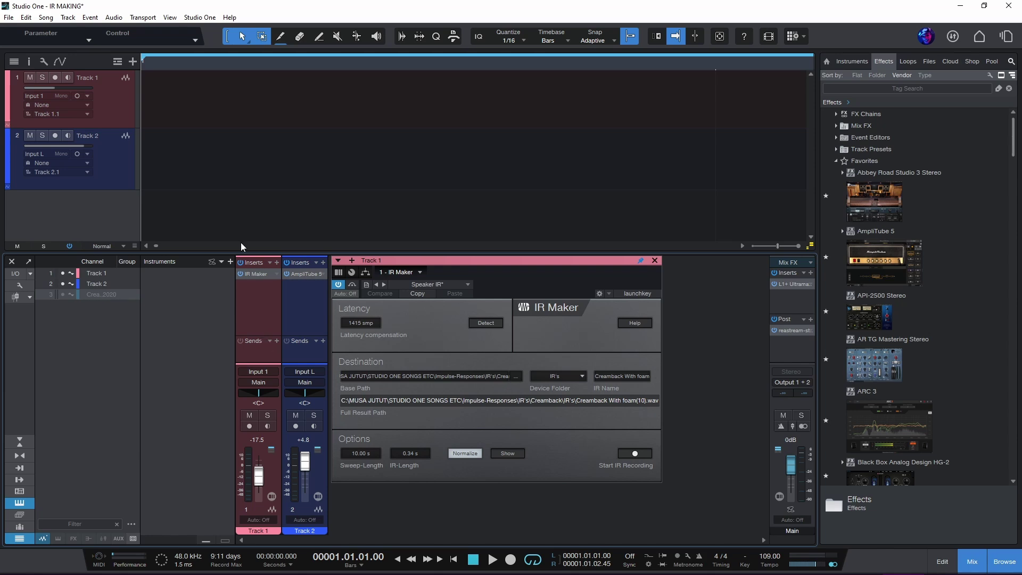
Add mono output Sub 1 in Song Setup's Audio I/O outputs, then apply and confirm.
{"action": "left_click", "coordinate": [46, 17]}
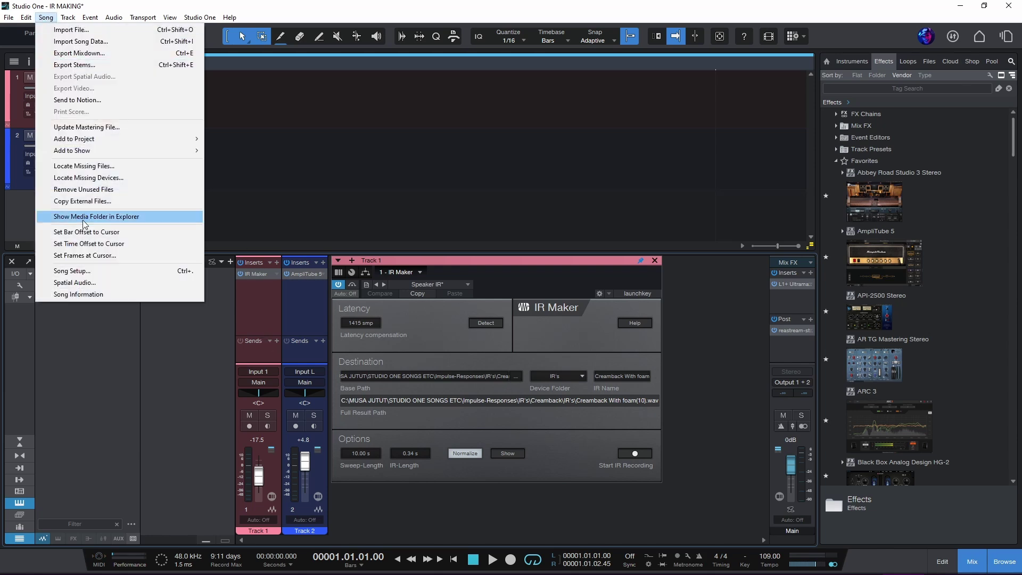
{"action": "left_click", "coordinate": [72, 270]}
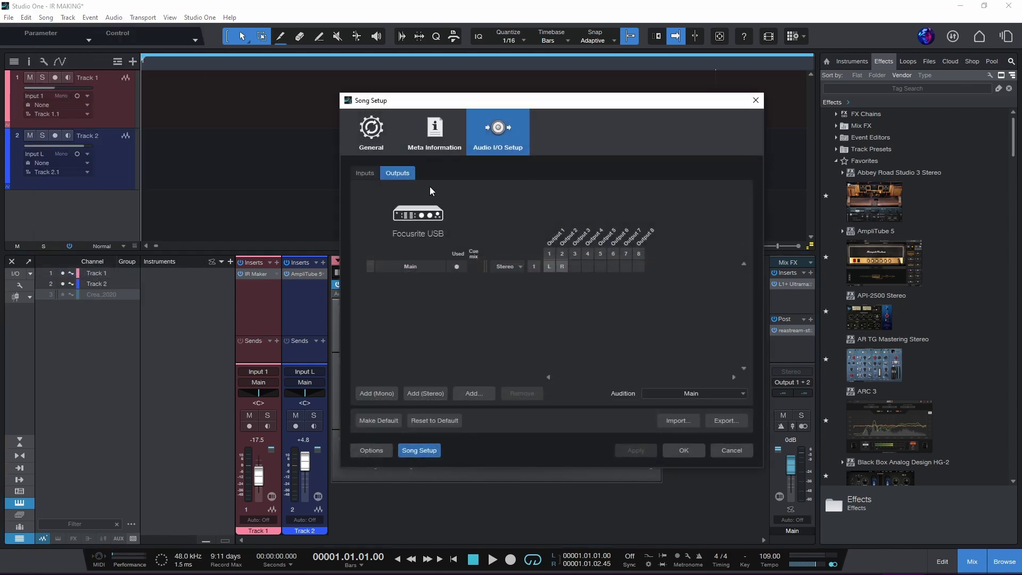
{"action": "left_click", "coordinate": [380, 394]}
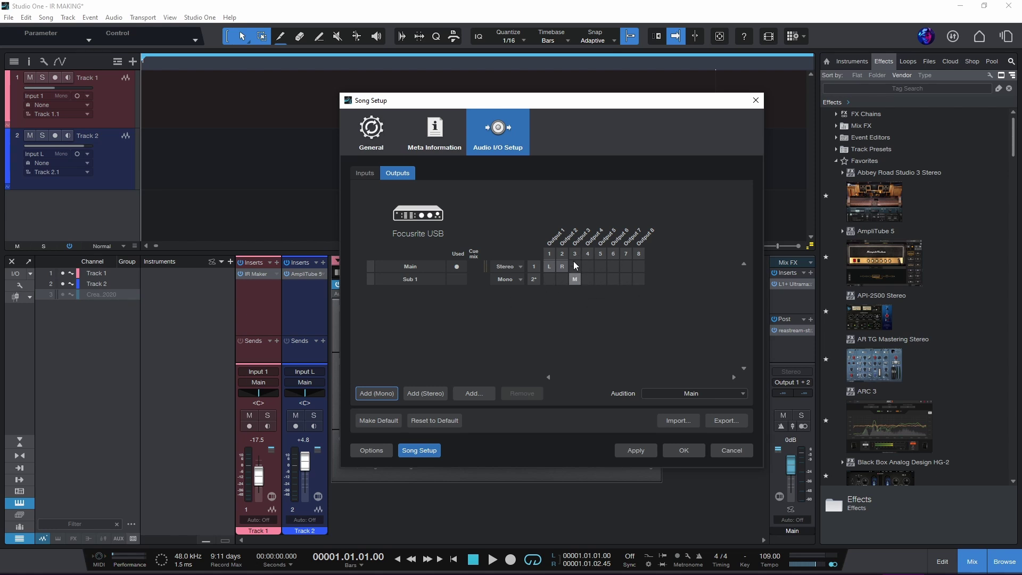
{"action": "left_click", "coordinate": [624, 450]}
{"action": "left_click", "coordinate": [684, 451]}
Route Track 1's output to Sub 1 and run IR Maker's latency detection, dismissing the warning.
{"action": "left_click", "coordinate": [259, 381]}
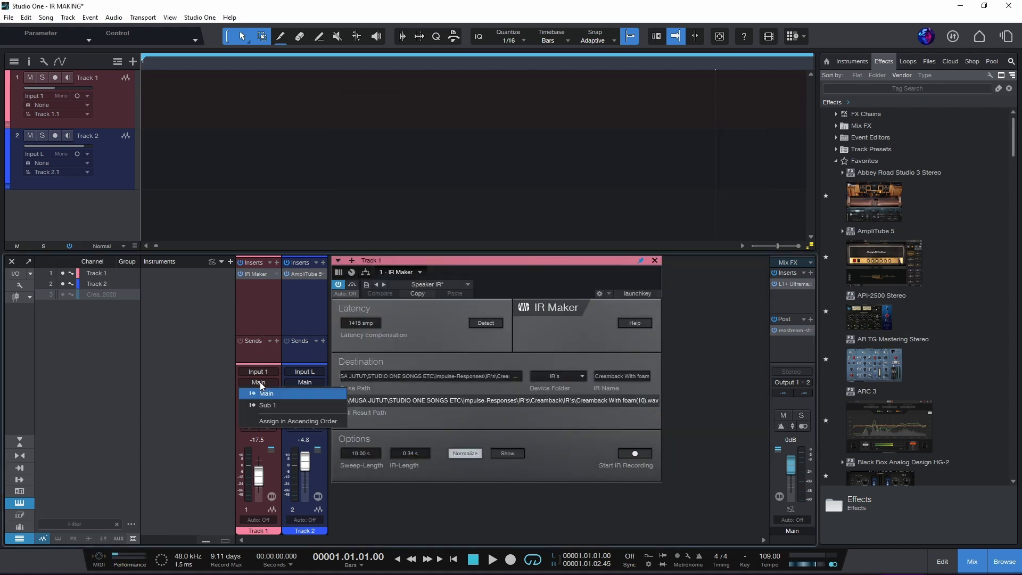
{"action": "left_click", "coordinate": [267, 405]}
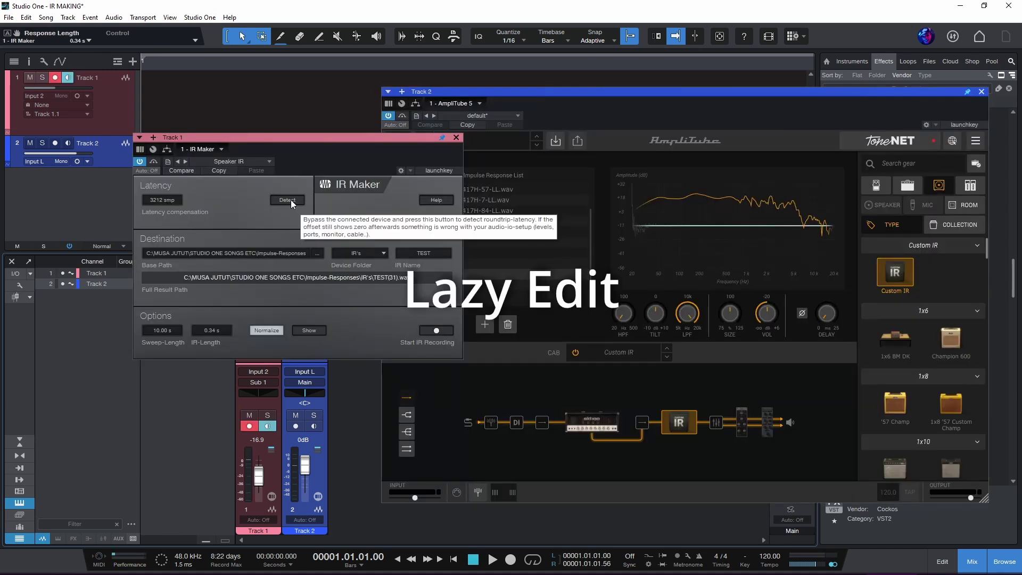
{"action": "left_click", "coordinate": [290, 199]}
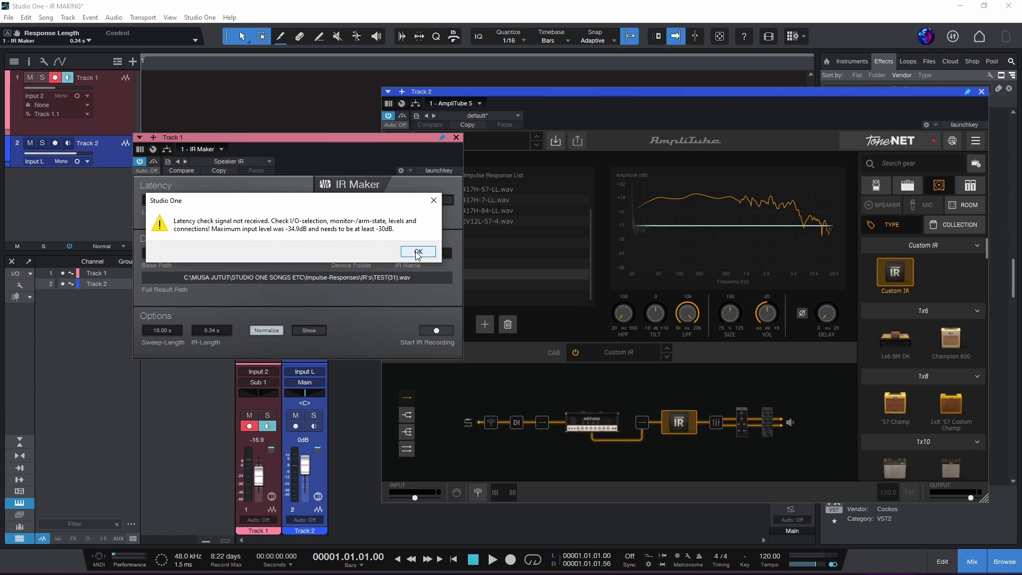
{"action": "left_click", "coordinate": [418, 252]}
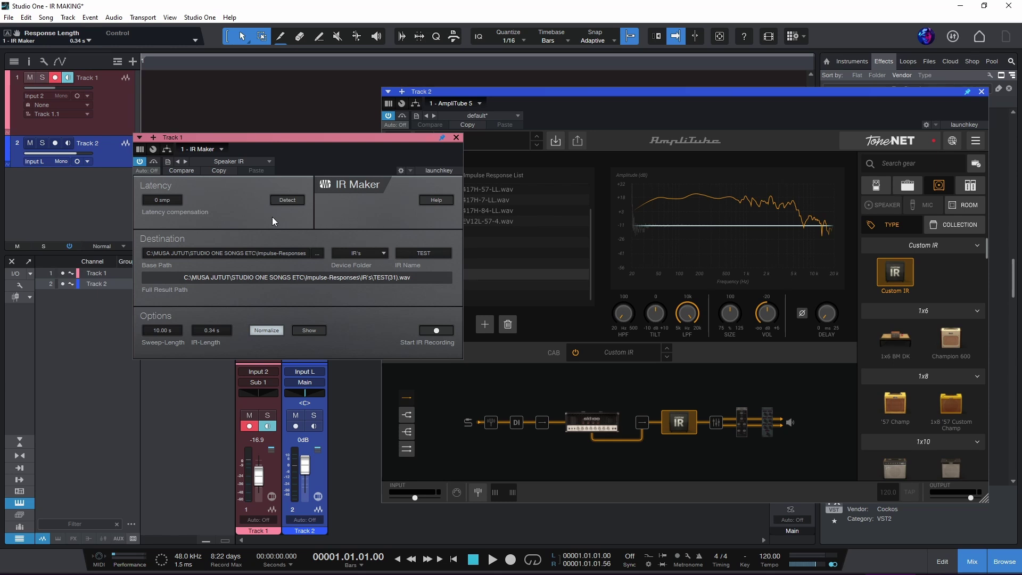
Re-detect latency to 3208 samples, move IR Maker aside, and nudge the cab VOL up and back down.
{"action": "left_click", "coordinate": [287, 200]}
{"action": "left_click_drag", "start_coordinate": [417, 138], "coordinate": [331, 93]}
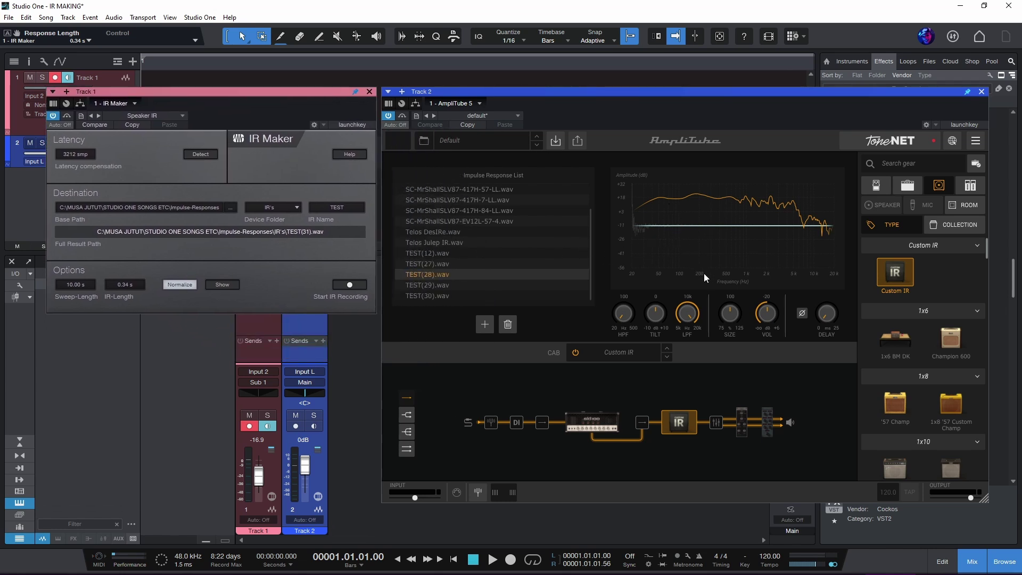
{"action": "left_click_drag", "start_coordinate": [766, 321], "coordinate": [769, 290]}
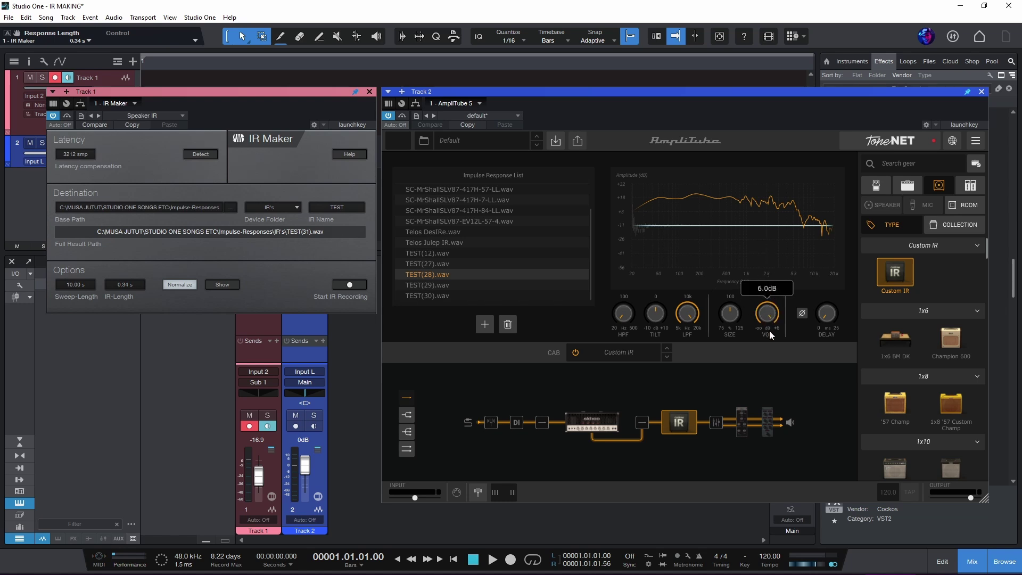
{"action": "left_click_drag", "start_coordinate": [768, 317], "coordinate": [763, 319]}
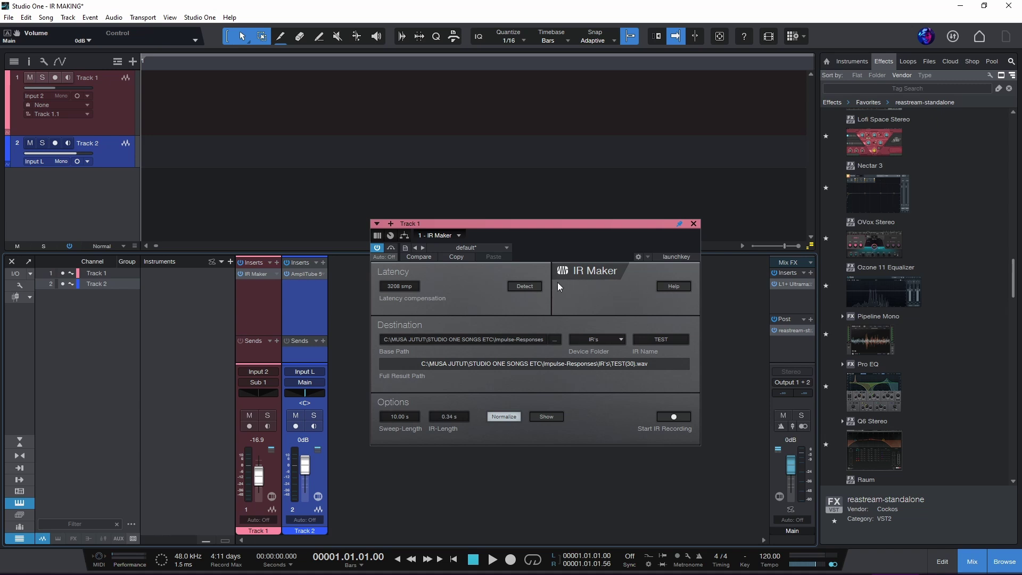
{"action": "left_click", "coordinate": [663, 288]}
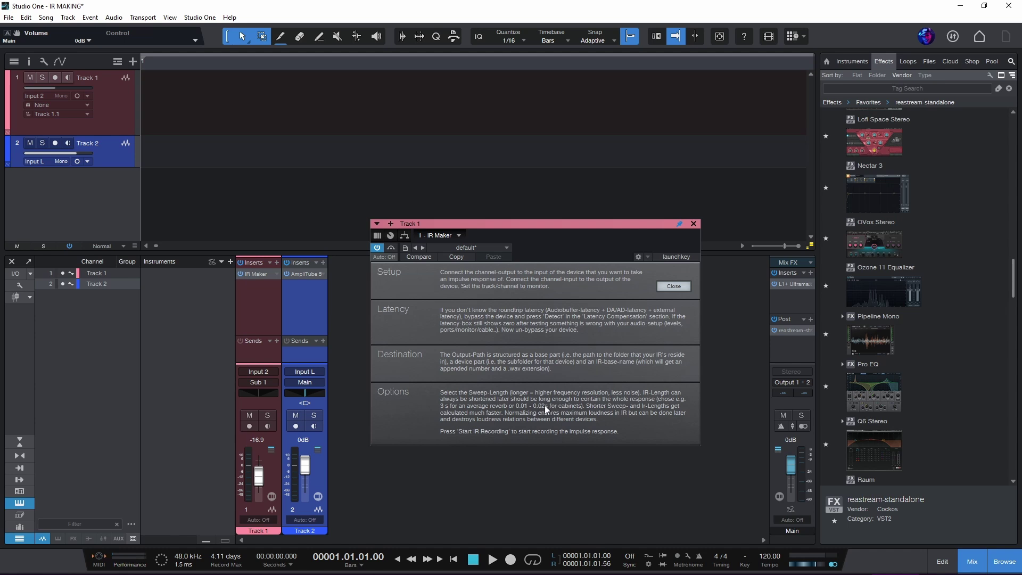
{"action": "left_click", "coordinate": [669, 286]}
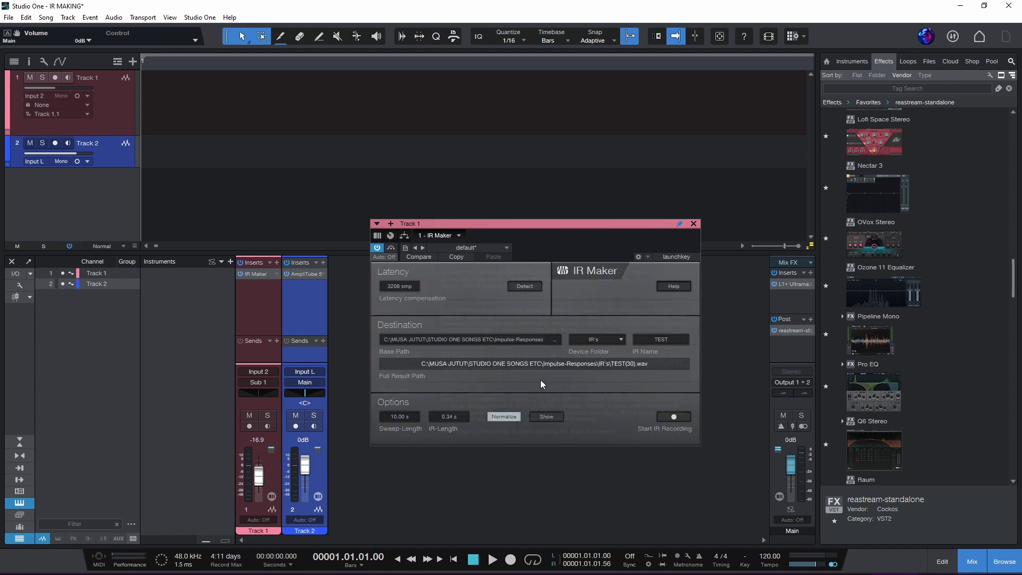
{"action": "double_click", "coordinate": [453, 417]}
{"action": "type", "text": "0"}
{"action": "key", "text": "Return"}
{"action": "double_click", "coordinate": [405, 416]}
Record-arm Track 1 in the mixer so it turns red with input monitoring on.
{"action": "left_click", "coordinate": [249, 426]}
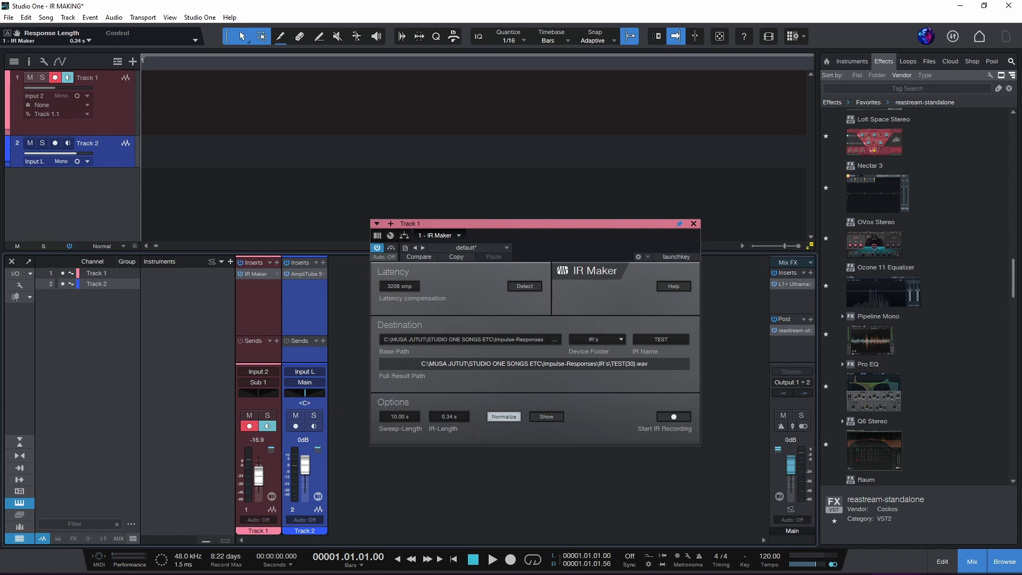
Clear the MIC input's clip indicator in Focusrite Control, then hide the mixer.
{"action": "left_click_drag", "start_coordinate": [6, 340], "coordinate": [649, 103]}
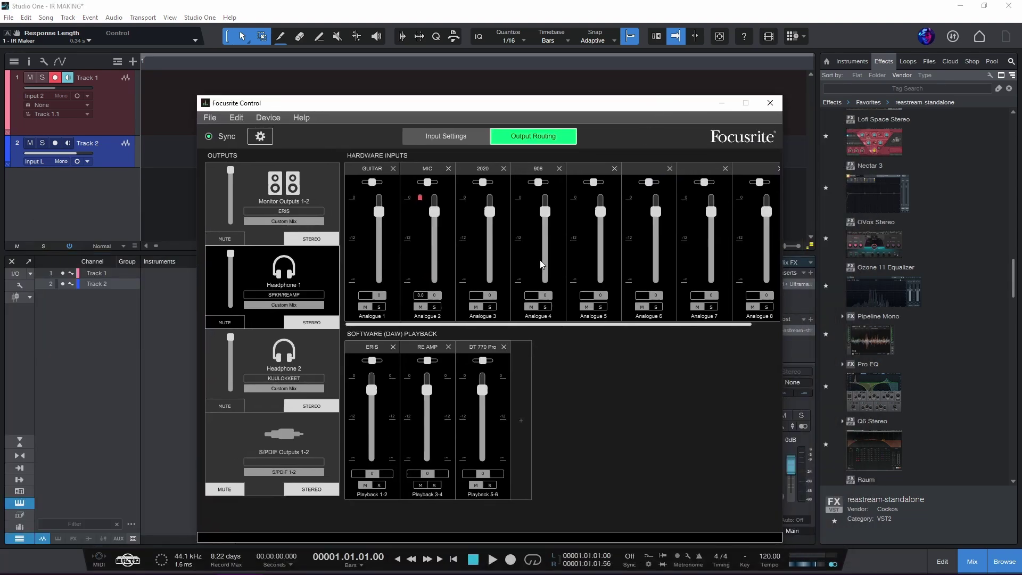
{"action": "left_click", "coordinate": [422, 199]}
{"action": "left_click", "coordinate": [721, 104]}
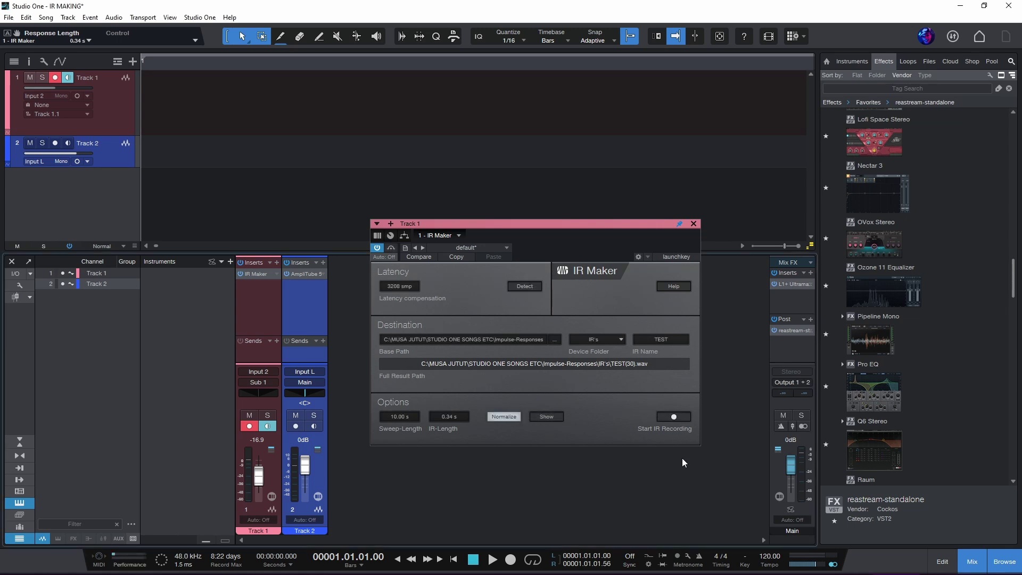
Start IR Maker's impulse response recording and move Focusrite Control off screen.
{"action": "left_click", "coordinate": [674, 416]}
{"action": "key", "text": "alt+Tab"}
{"action": "left_click_drag", "start_coordinate": [458, 257], "coordinate": [318, 124]}
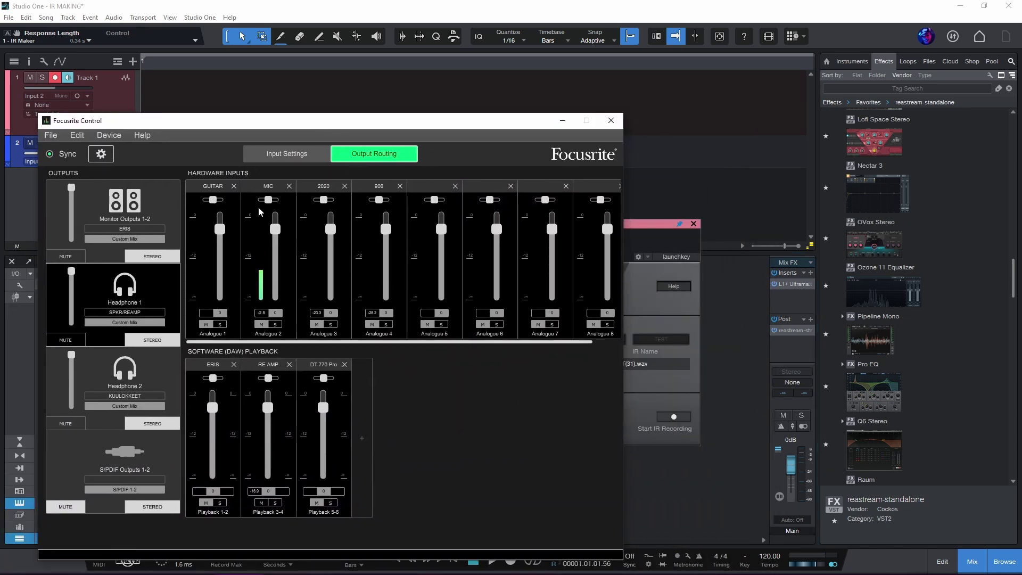
{"action": "left_click_drag", "start_coordinate": [522, 119], "coordinate": [0, 255]}
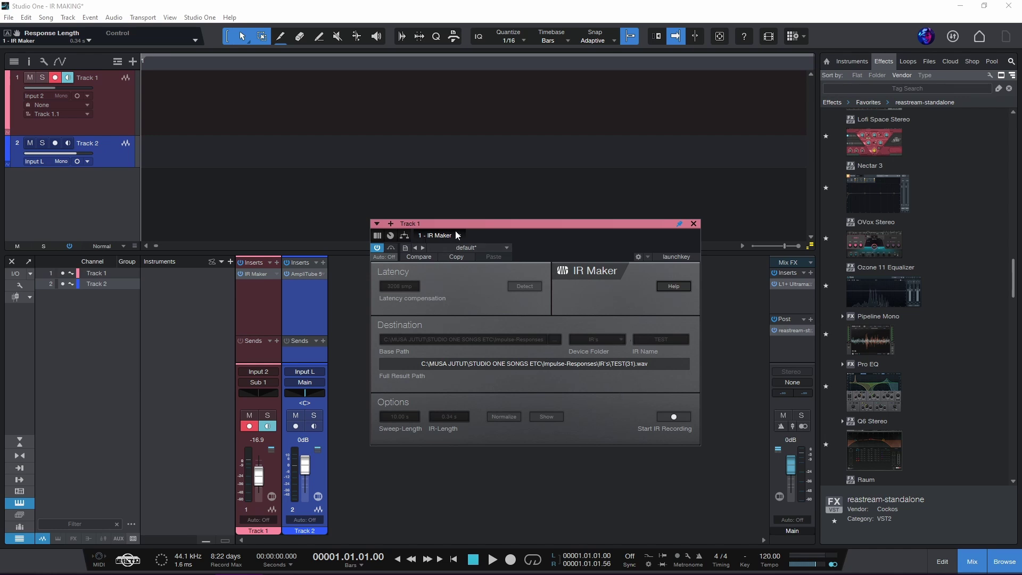
Open AmpliTube 5 on Track 2 and load TEST(29).wav into the Custom IR cab.
{"action": "left_click_drag", "start_coordinate": [468, 225], "coordinate": [134, 290]}
{"action": "left_click", "coordinate": [296, 273]}
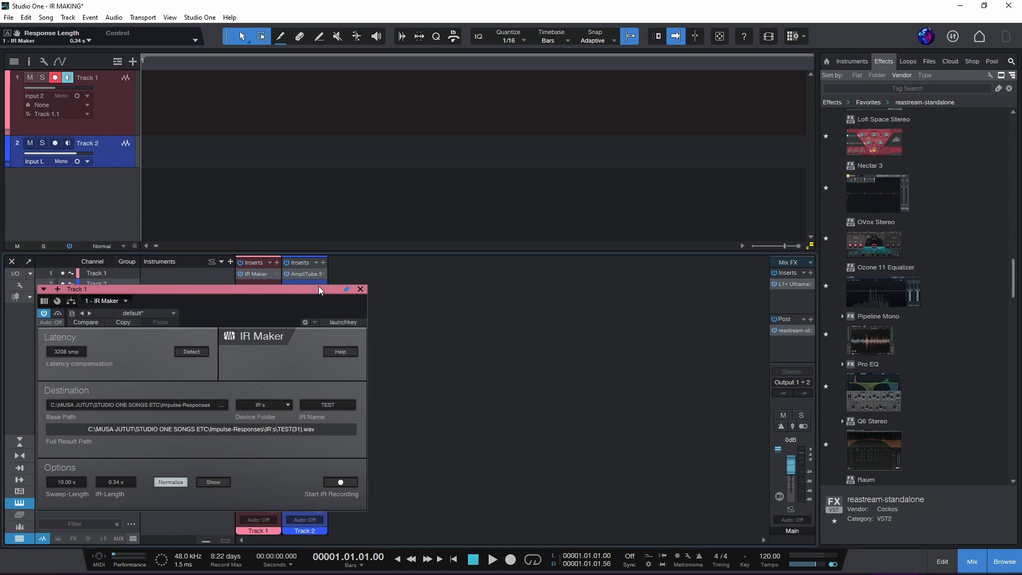
{"action": "left_click_drag", "start_coordinate": [292, 288], "coordinate": [298, 219]}
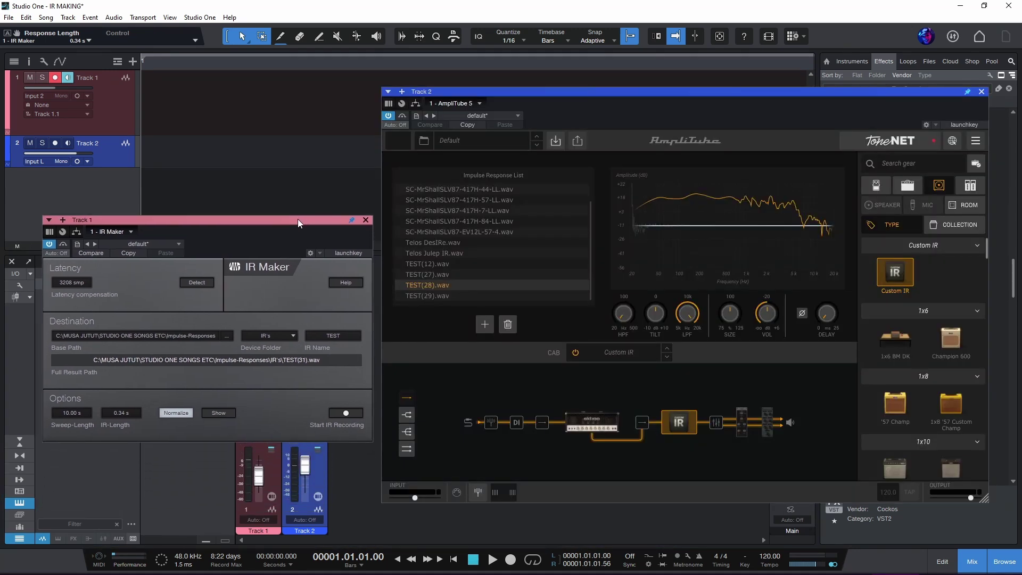
{"action": "left_click", "coordinate": [490, 297]}
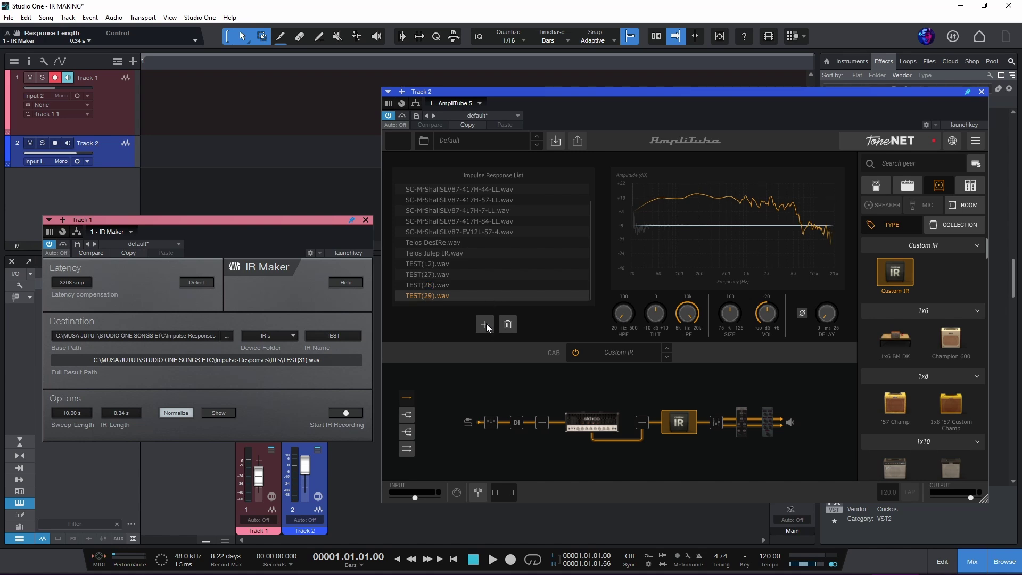
Audition TEST(12), TEST(27), TEST(28) and TEST(29).wav back and forth in the cab.
{"action": "scroll", "coordinate": [483, 274], "scroll_direction": "up", "scroll_amount": 1}
{"action": "scroll", "coordinate": [484, 275], "scroll_direction": "down", "scroll_amount": 1}
{"action": "left_click", "coordinate": [463, 264]}
{"action": "left_click", "coordinate": [462, 272]}
{"action": "left_click", "coordinate": [462, 284]}
{"action": "left_click", "coordinate": [464, 294]}
{"action": "left_click", "coordinate": [463, 282]}
{"action": "left_click", "coordinate": [464, 273]}
{"action": "left_click", "coordinate": [466, 263]}
{"action": "left_click", "coordinate": [466, 273]}
{"action": "left_click", "coordinate": [468, 284]}
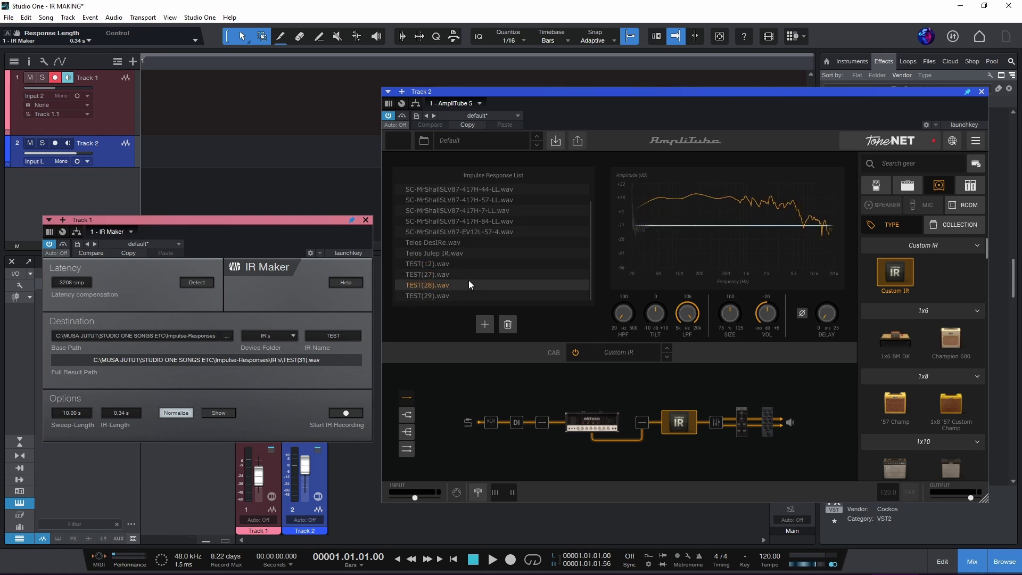
{"action": "left_click", "coordinate": [471, 295]}
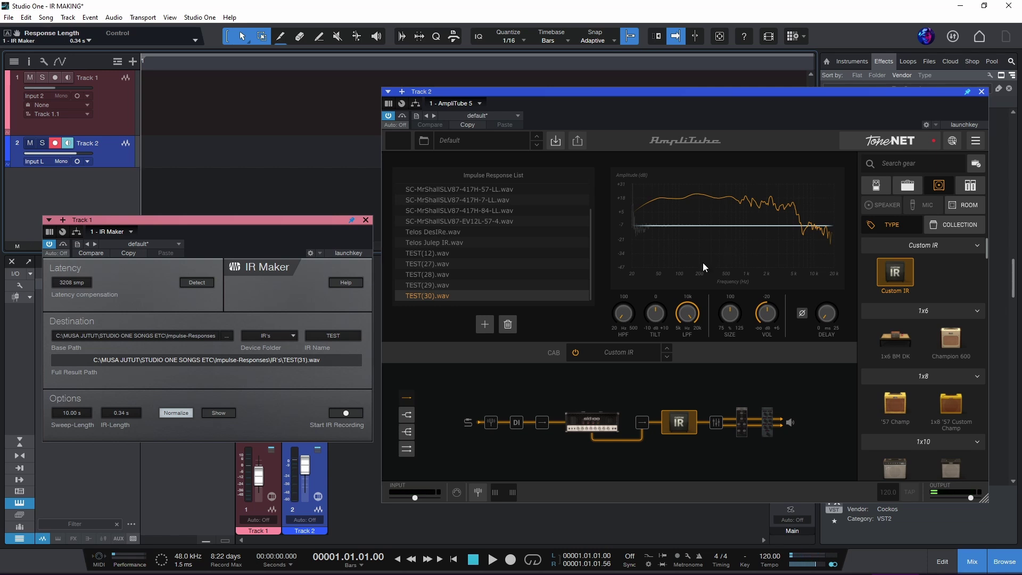
Re-arm Track 2, try a 1.1 dB cab tilt, then reset tilt to 0 dB.
{"action": "left_click", "coordinate": [55, 143]}
{"action": "left_click", "coordinate": [55, 143]}
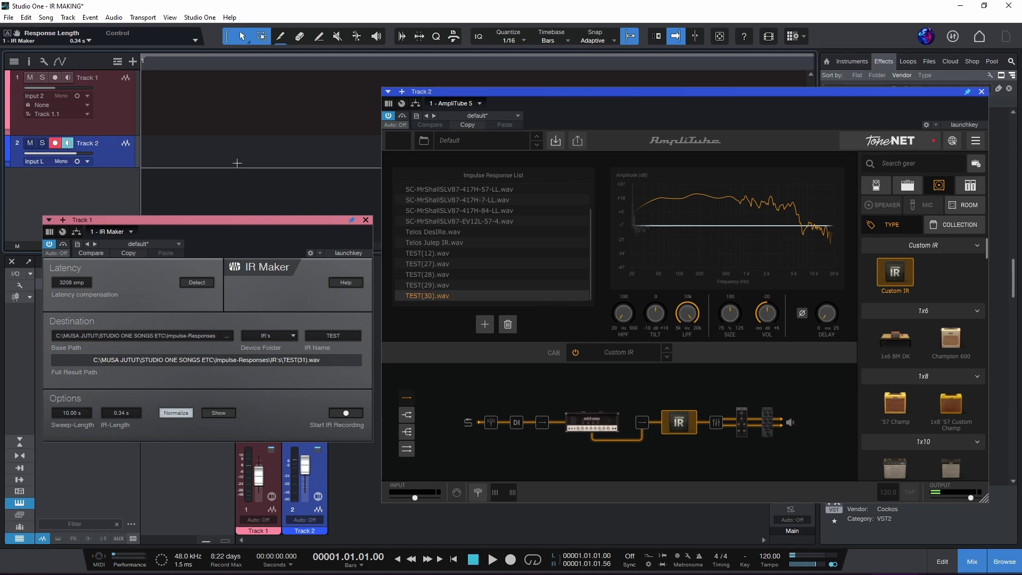
{"action": "left_click_drag", "start_coordinate": [660, 315], "coordinate": [662, 311]}
{"action": "double_click", "coordinate": [662, 311]}
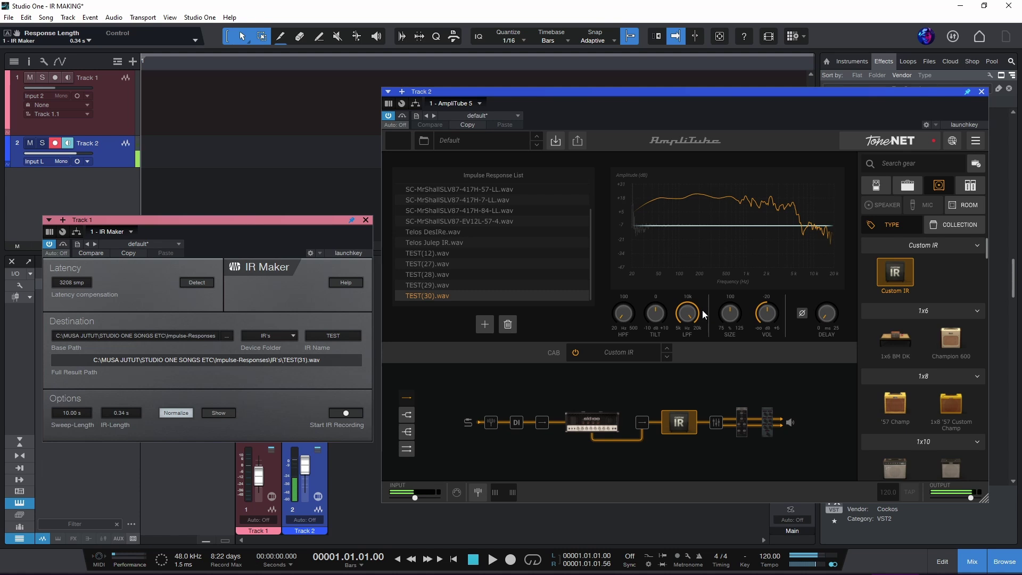
Raise cab tilt to 2.0 dB, then reset size to 100% and low-pass to 20 kHz.
{"action": "mouse_move", "coordinate": [654, 319]}
{"action": "left_mouse_down"}
{"action": "mouse_move", "coordinate": [665, 302]}
{"action": "mouse_move", "coordinate": [660, 333]}
{"action": "left_mouse_up"}
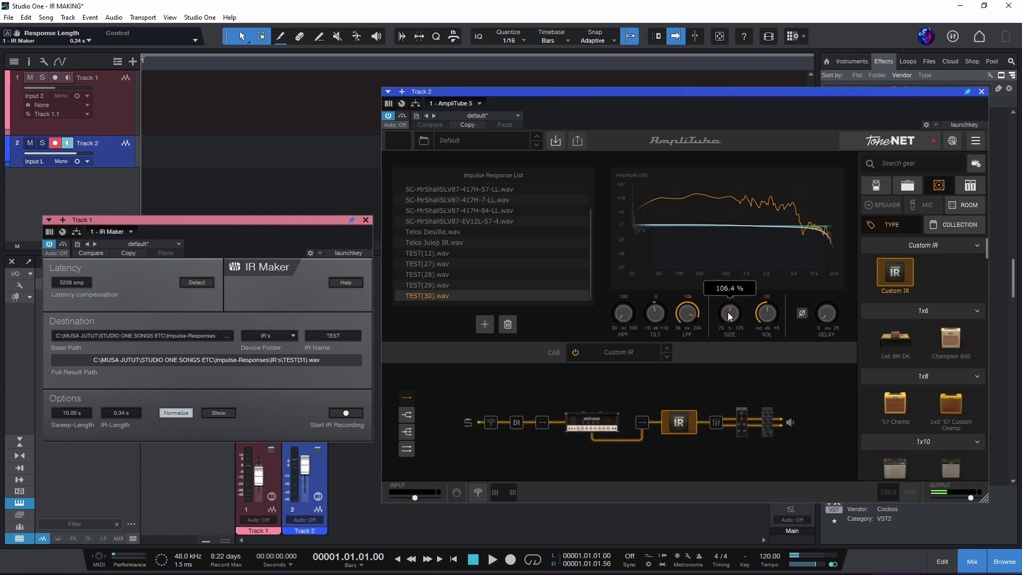
{"action": "double_click", "coordinate": [735, 318]}
{"action": "double_click", "coordinate": [683, 318]}
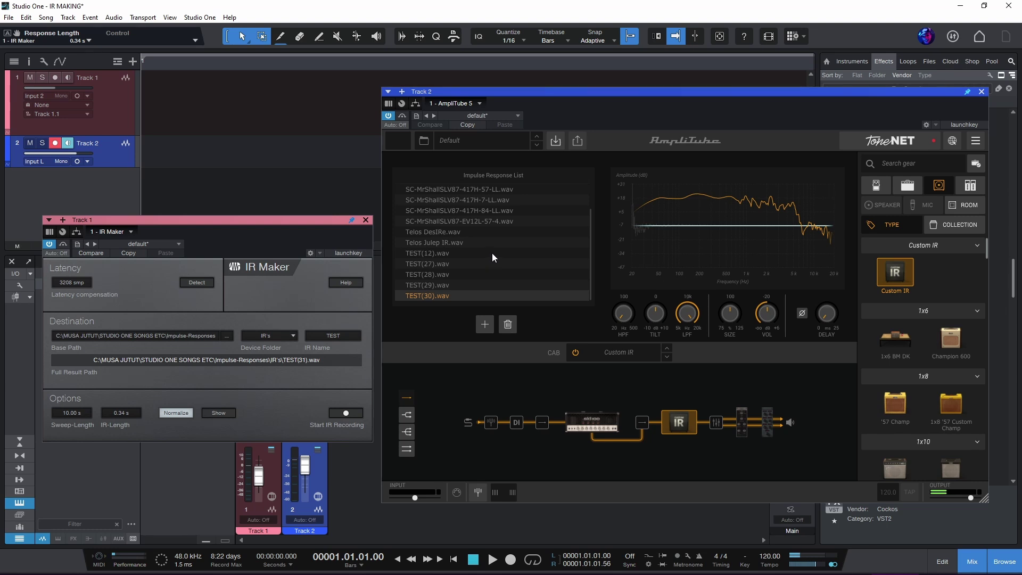
Alternate the cab between TEST(29).wav and TEST(28).wav, then load TEST(12).wav.
{"action": "left_click", "coordinate": [490, 285]}
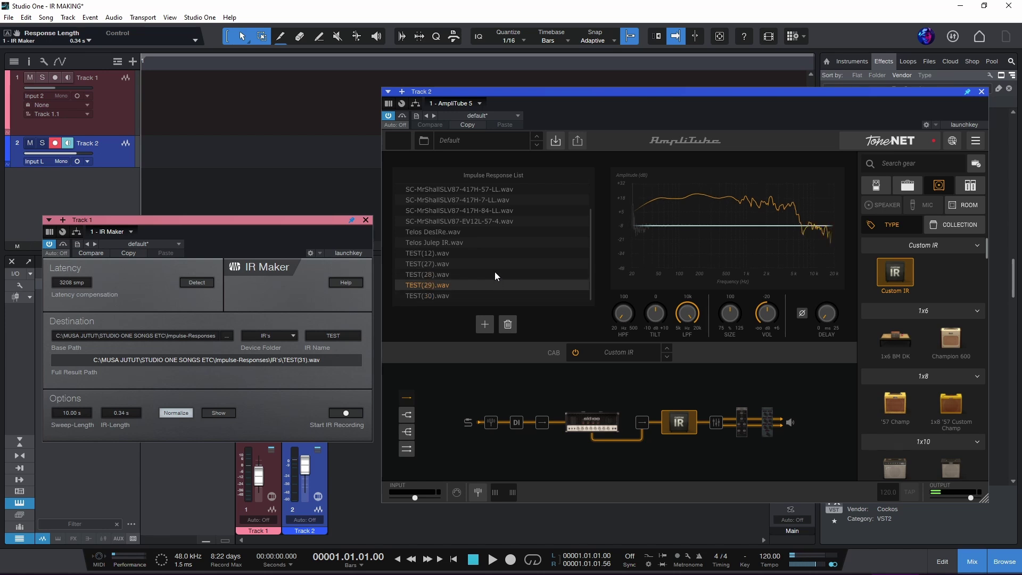
{"action": "left_click", "coordinate": [494, 273]}
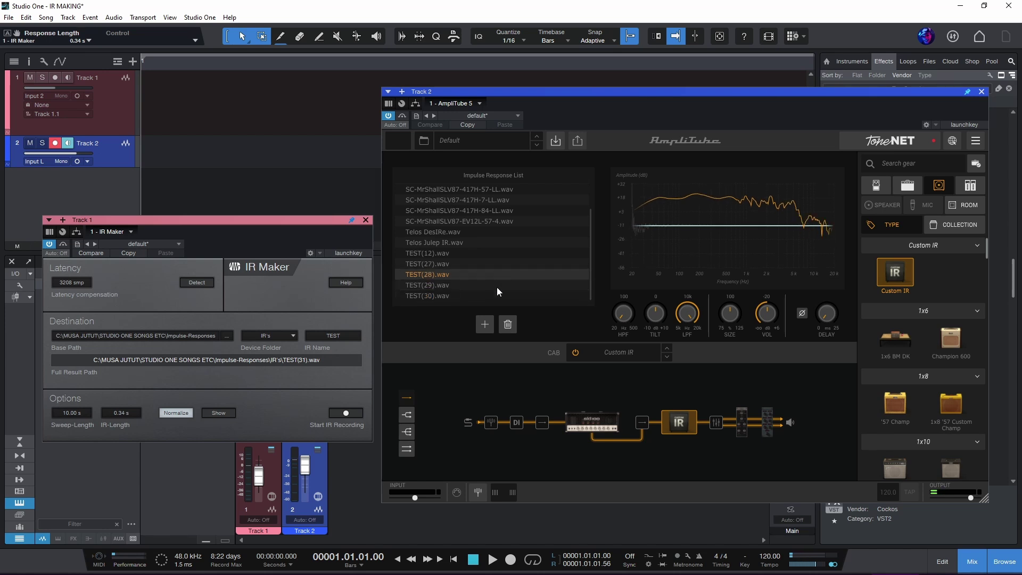
{"action": "left_click", "coordinate": [496, 284]}
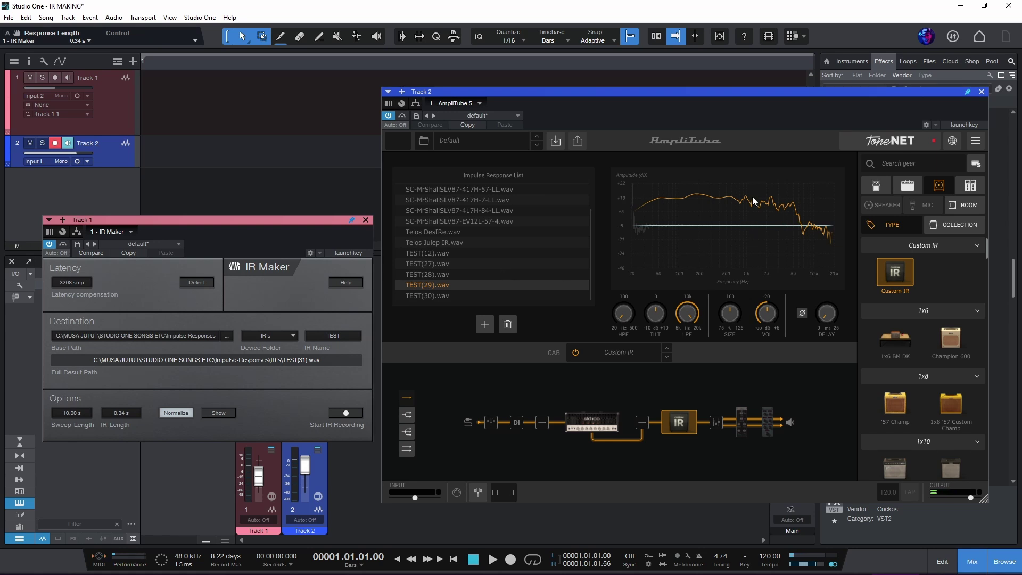
{"action": "left_click", "coordinate": [517, 275]}
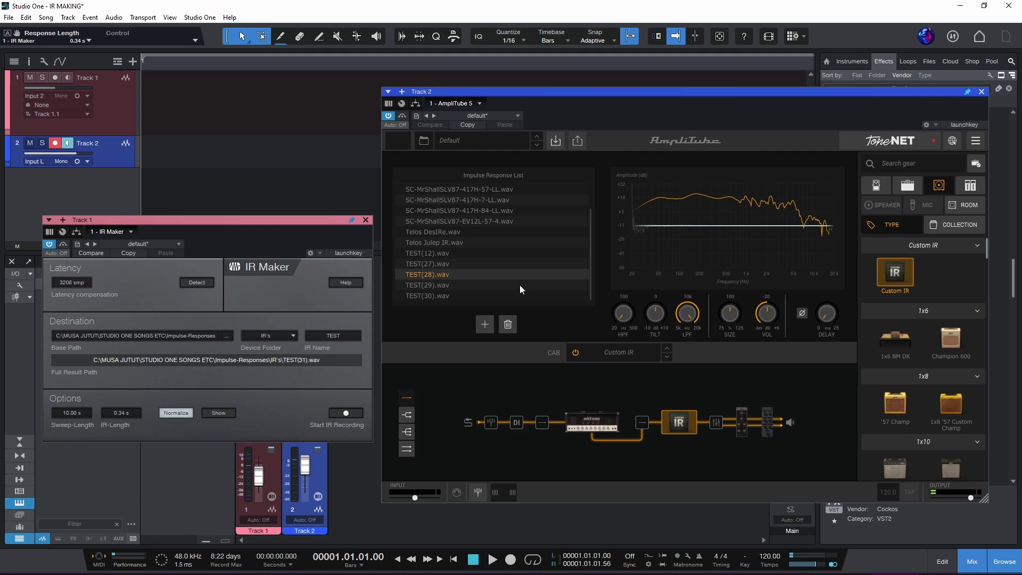
{"action": "left_click", "coordinate": [520, 285]}
{"action": "left_click", "coordinate": [523, 277]}
{"action": "left_click", "coordinate": [525, 283]}
{"action": "left_click", "coordinate": [528, 273]}
{"action": "left_click", "coordinate": [498, 253]}
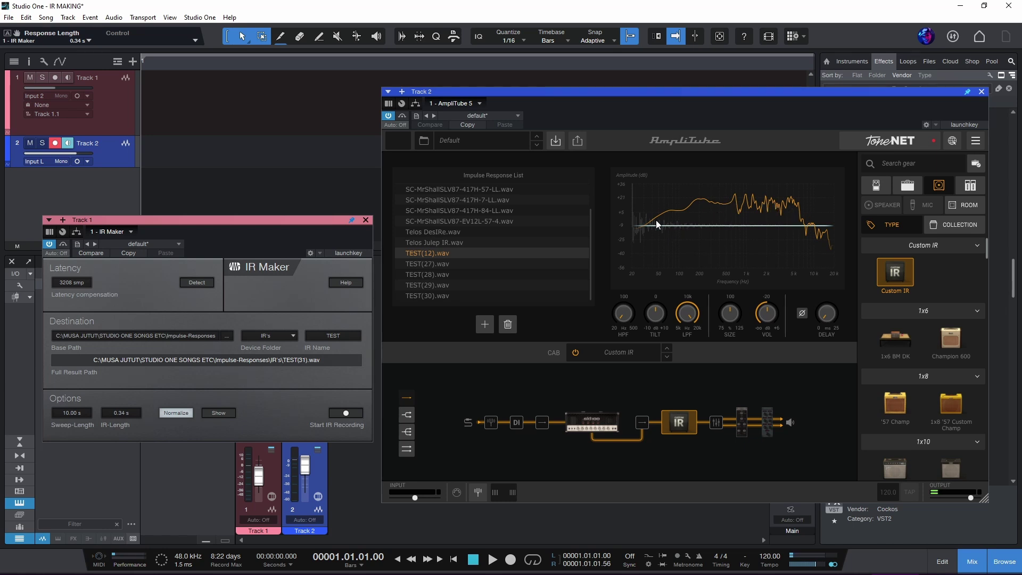
Switch the cab between TEST(27).wav and TEST(12).wav, ending on TEST(27).wav.
{"action": "left_click", "coordinate": [514, 264]}
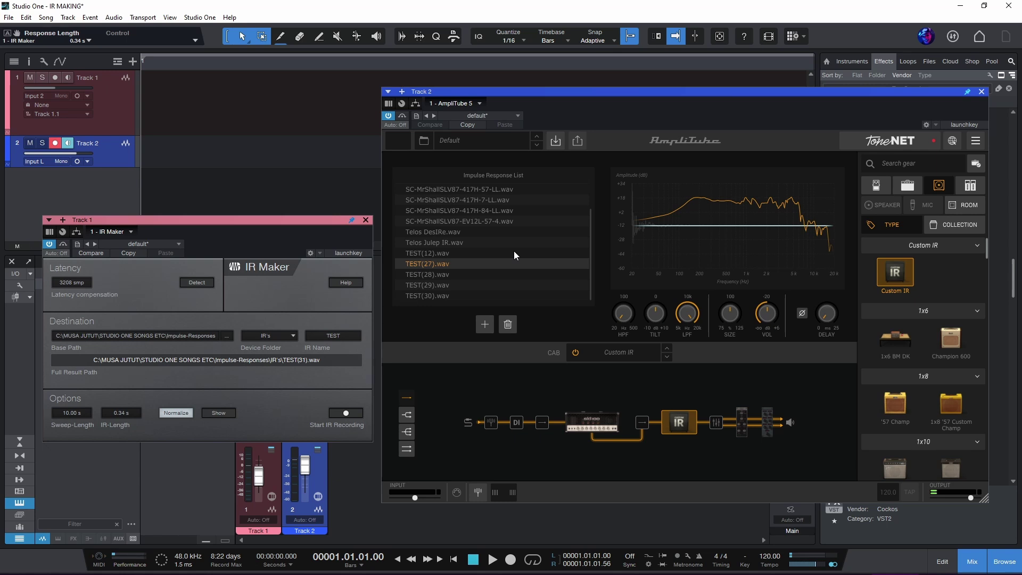
{"action": "left_click", "coordinate": [513, 254]}
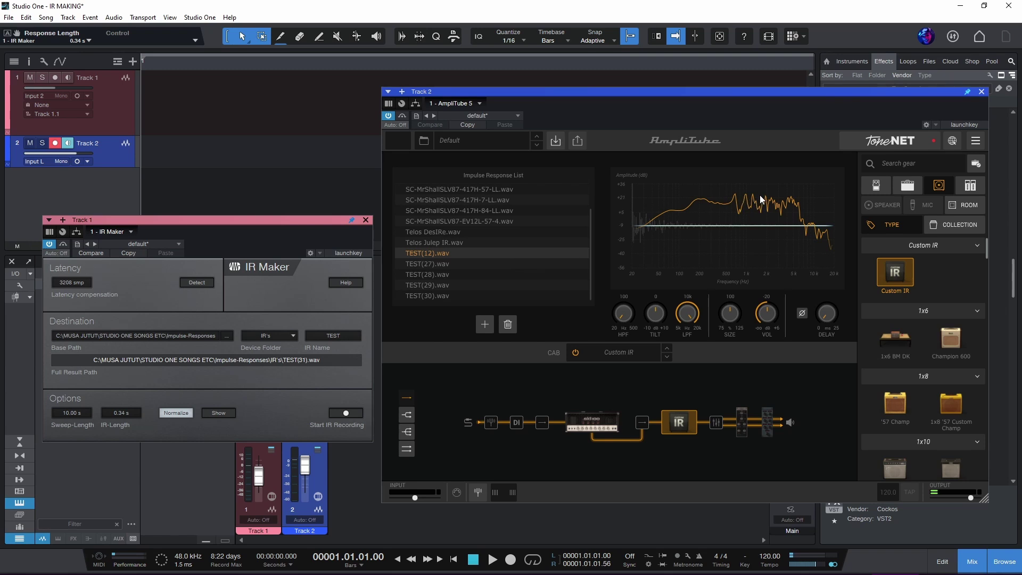
{"action": "left_click", "coordinate": [511, 263]}
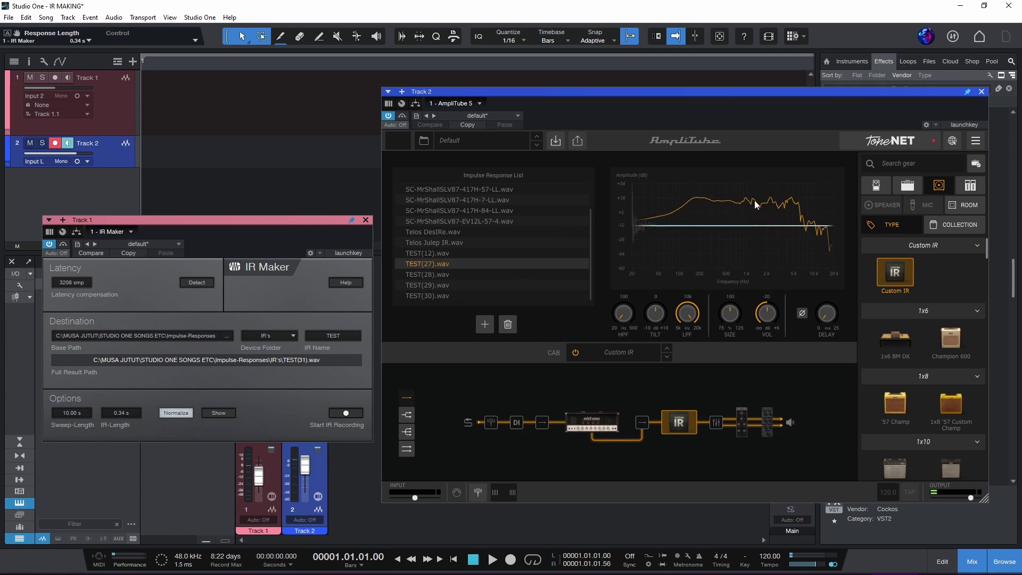
Audition Telos DesIRe, Telos Julep and SC-MrShallSLV87 IRs, then TEST(27) and TEST(28).wav.
{"action": "left_click", "coordinate": [500, 235]}
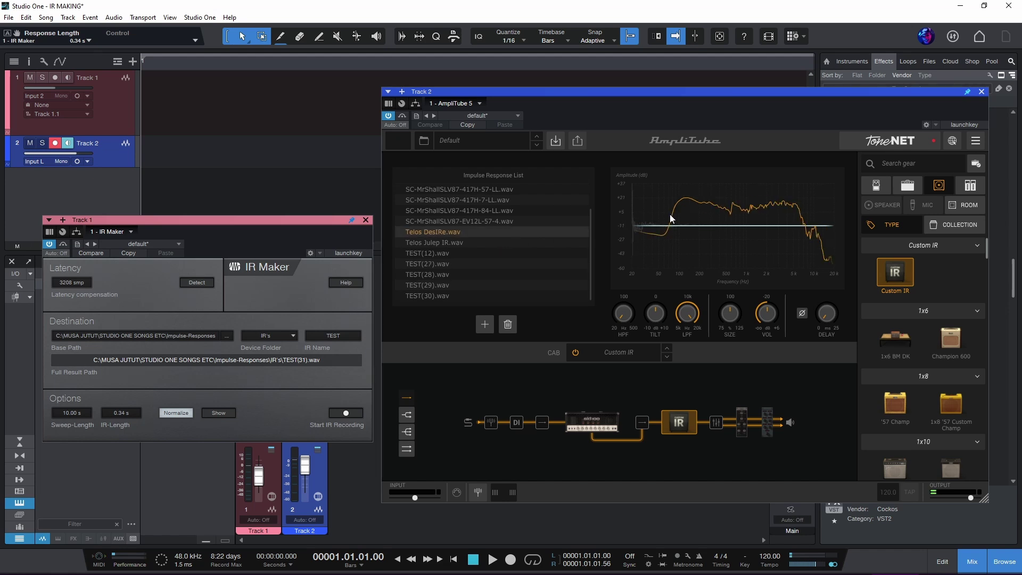
{"action": "left_click", "coordinate": [496, 243]}
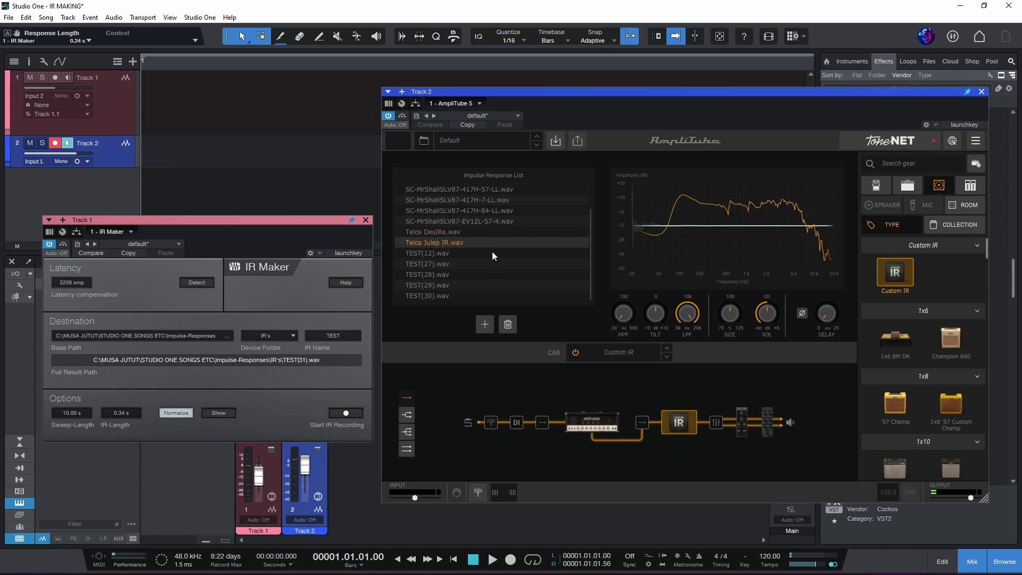
{"action": "left_click", "coordinate": [488, 209]}
{"action": "left_click", "coordinate": [490, 201]}
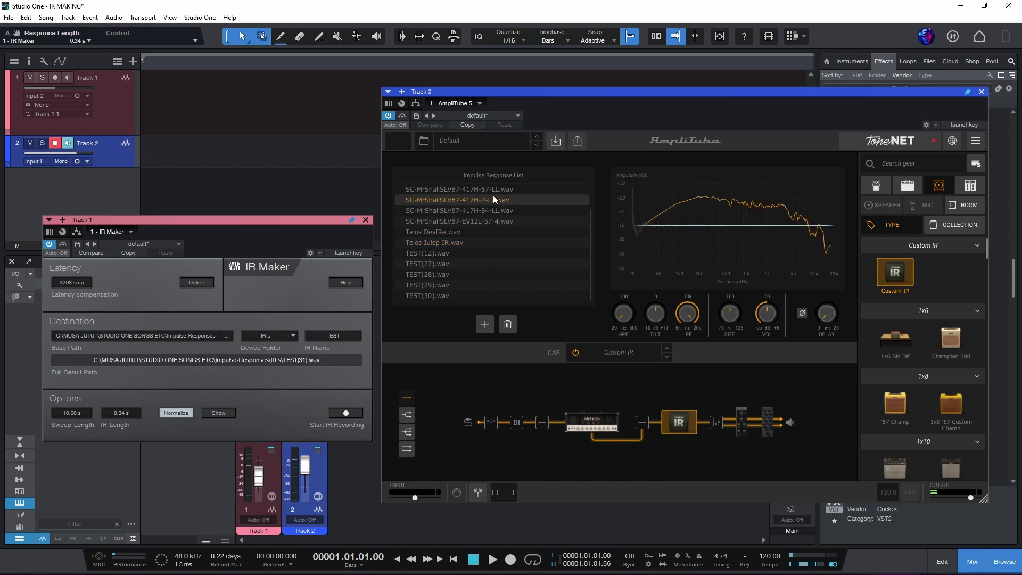
{"action": "left_click", "coordinate": [497, 190]}
{"action": "left_click", "coordinate": [493, 219]}
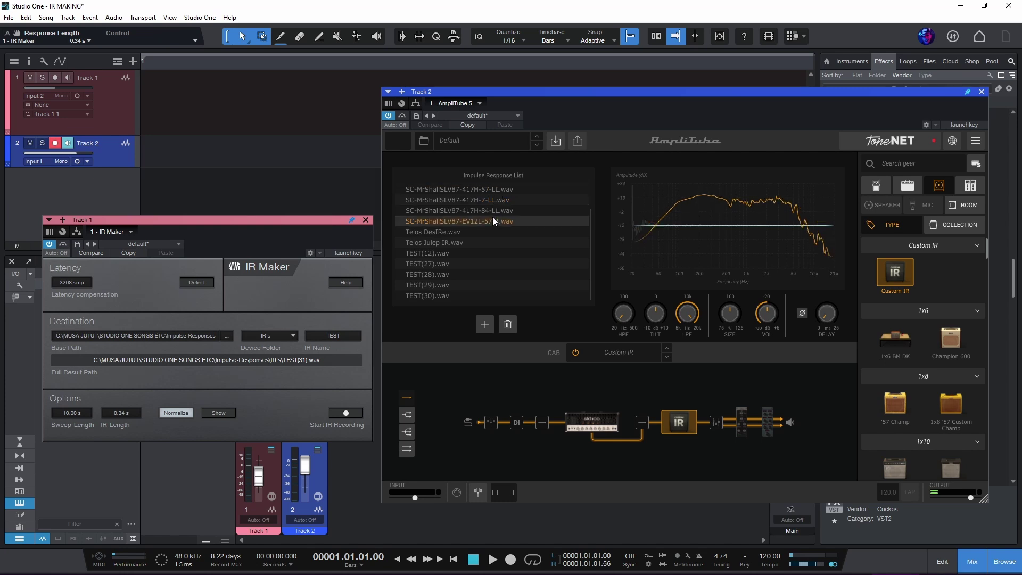
{"action": "left_click", "coordinate": [480, 260]}
{"action": "left_click", "coordinate": [477, 273]}
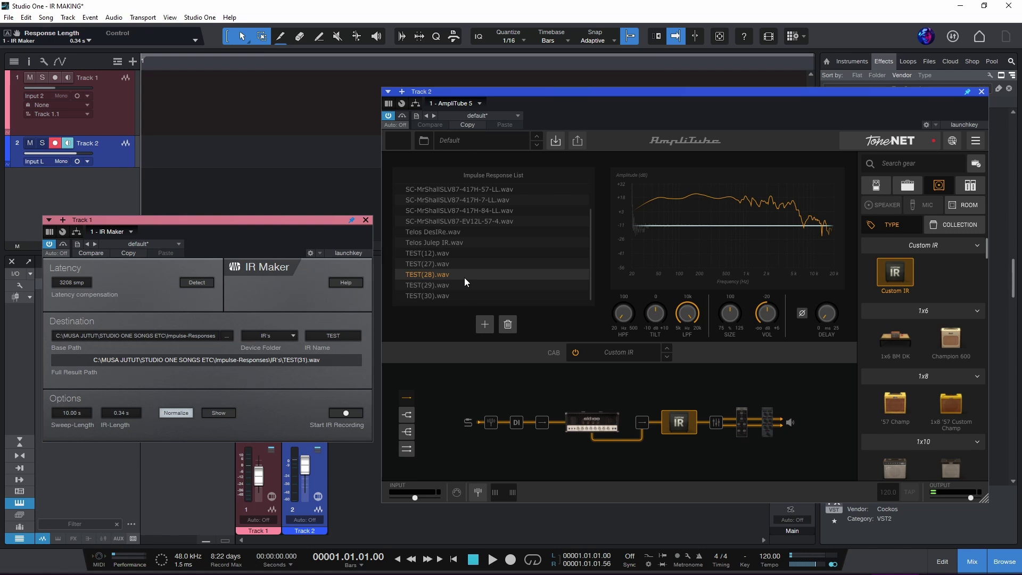
Disarm Track 2 with the R key and move IR Maker up to reveal the mixer routing.
{"action": "key", "text": "r"}
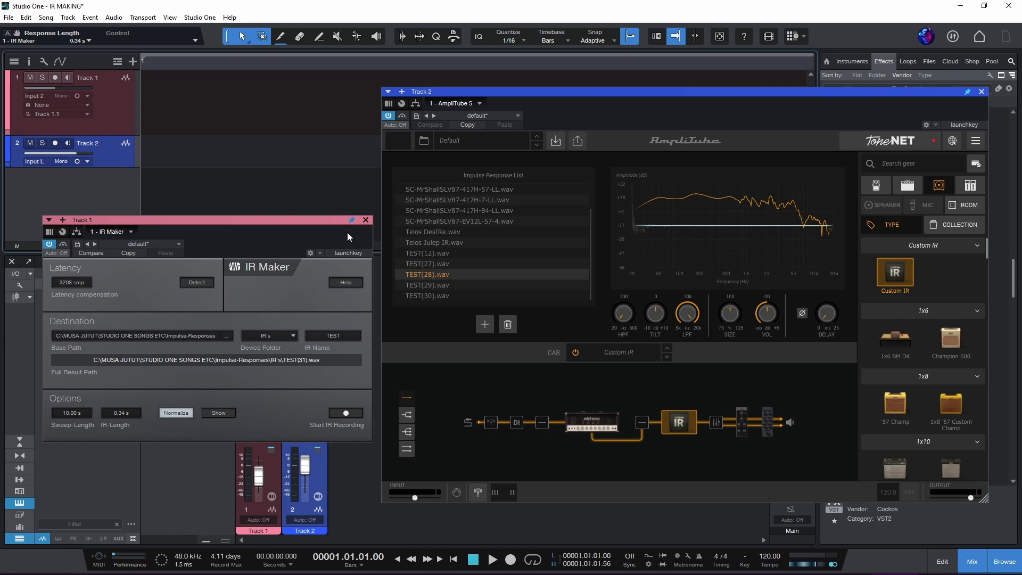
{"action": "left_click_drag", "start_coordinate": [315, 219], "coordinate": [321, 89]}
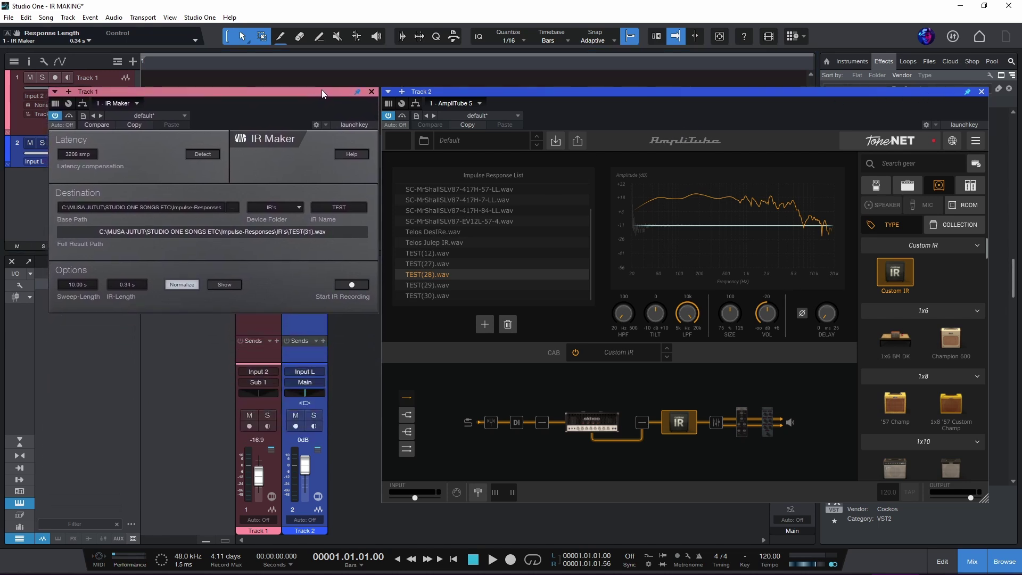